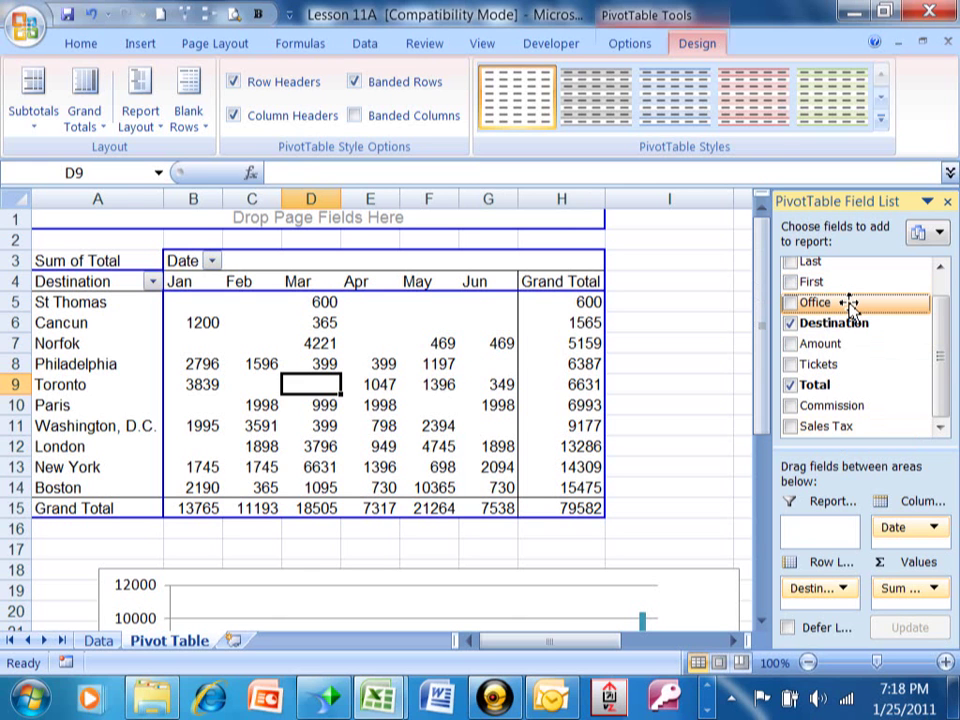
Step: Add the Office field as the pivot table's report filter and filter the report to Brooklyn Center
left_click_drag(849, 305, 803, 549)
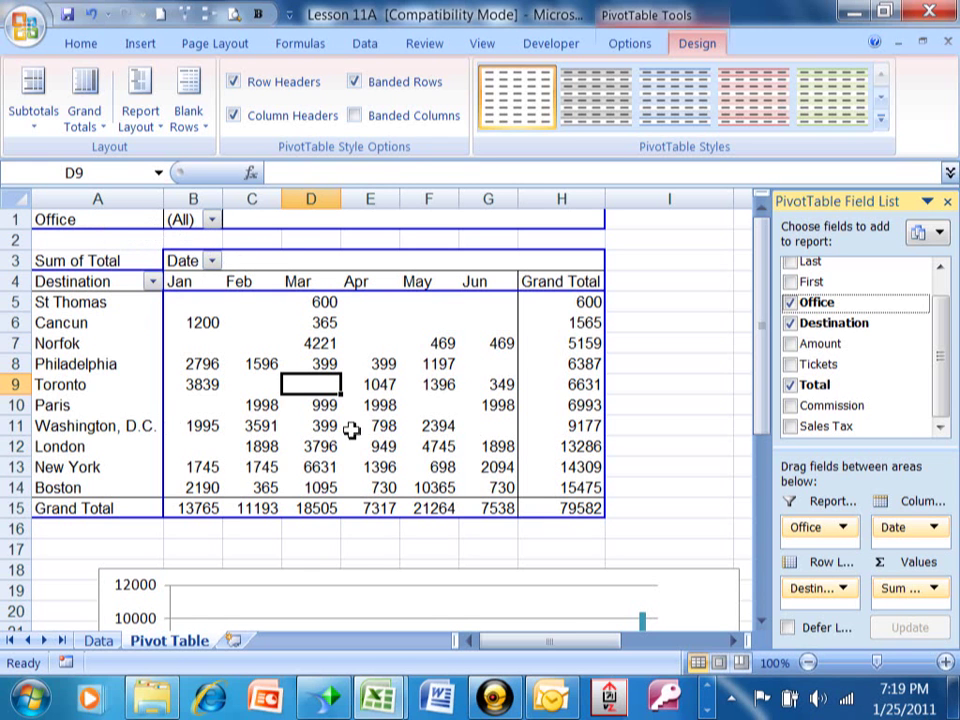
left_click(212, 220)
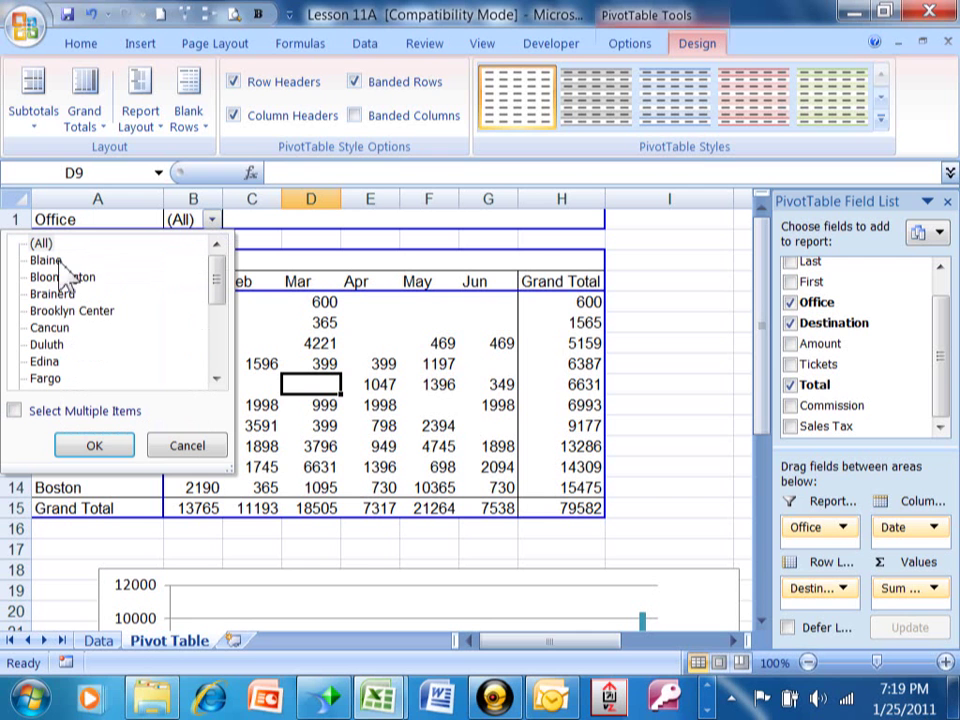
left_click(60, 312)
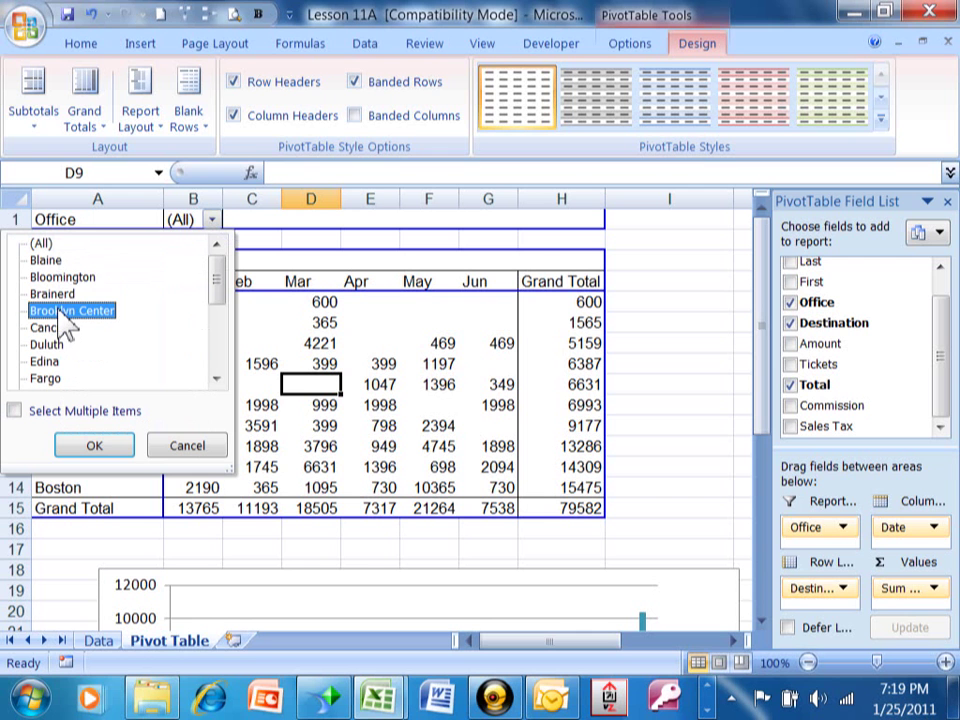
left_click(97, 446)
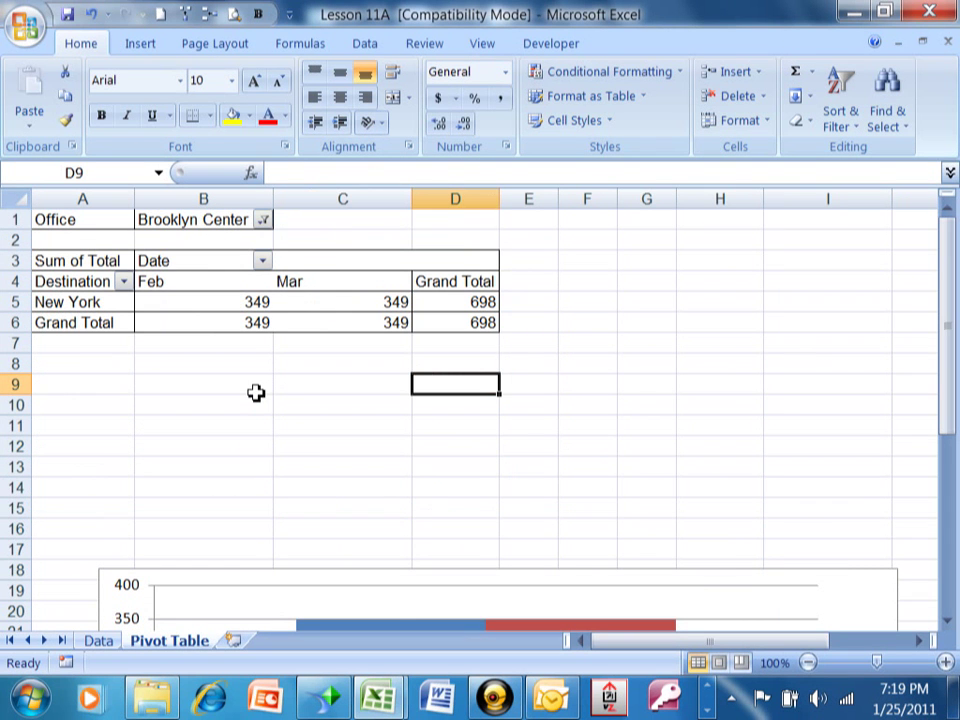
Step: Switch the pivot table's Office report filter to Bloomington
left_click(263, 219)
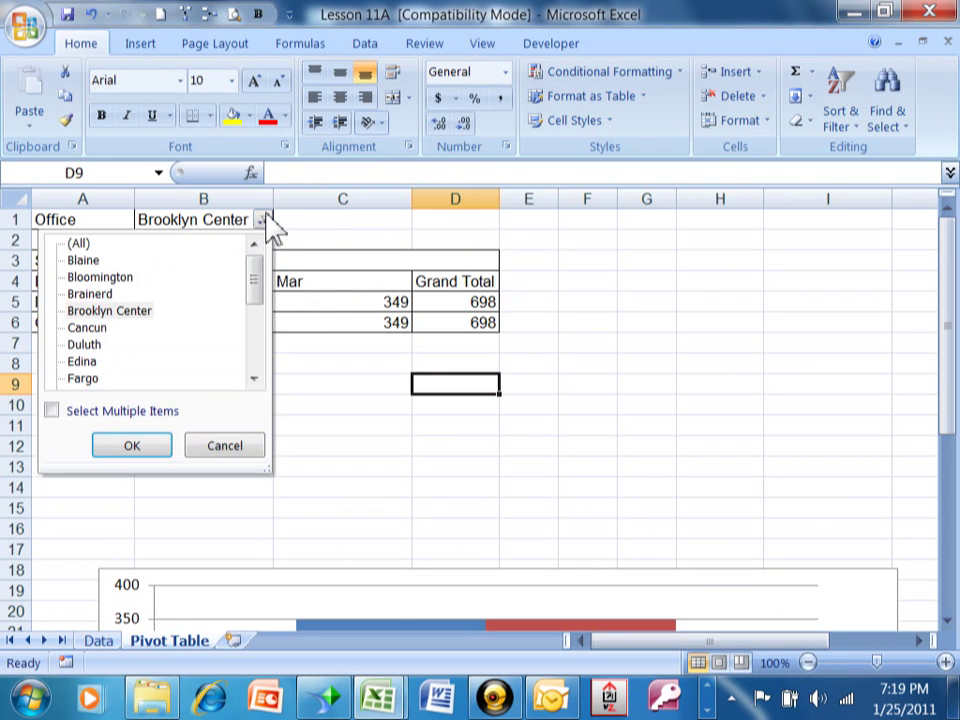
left_click(100, 277)
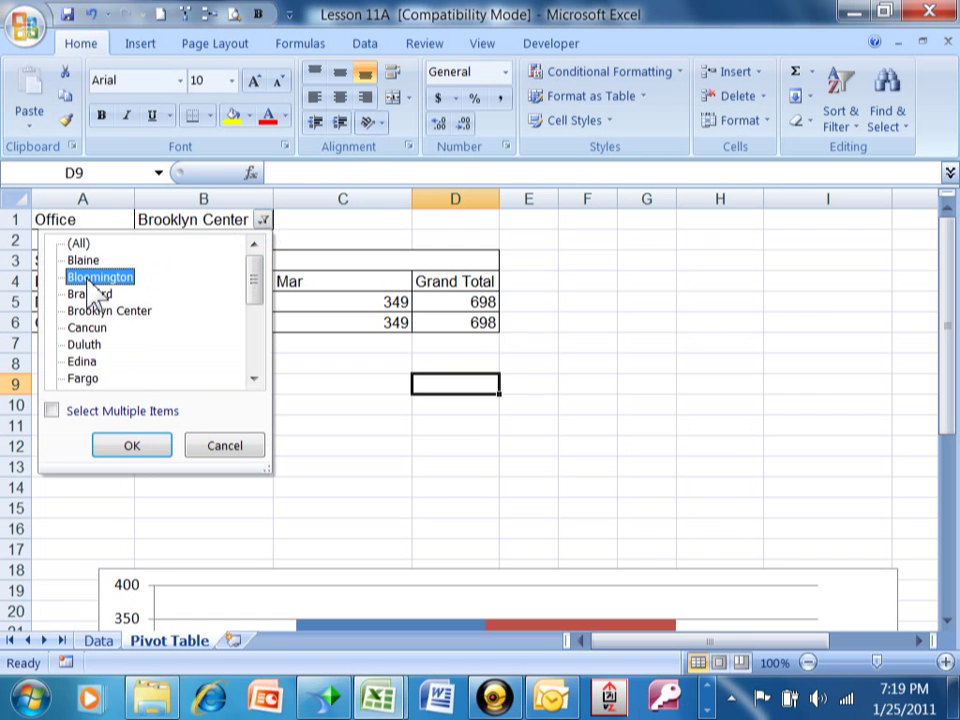
left_click(136, 446)
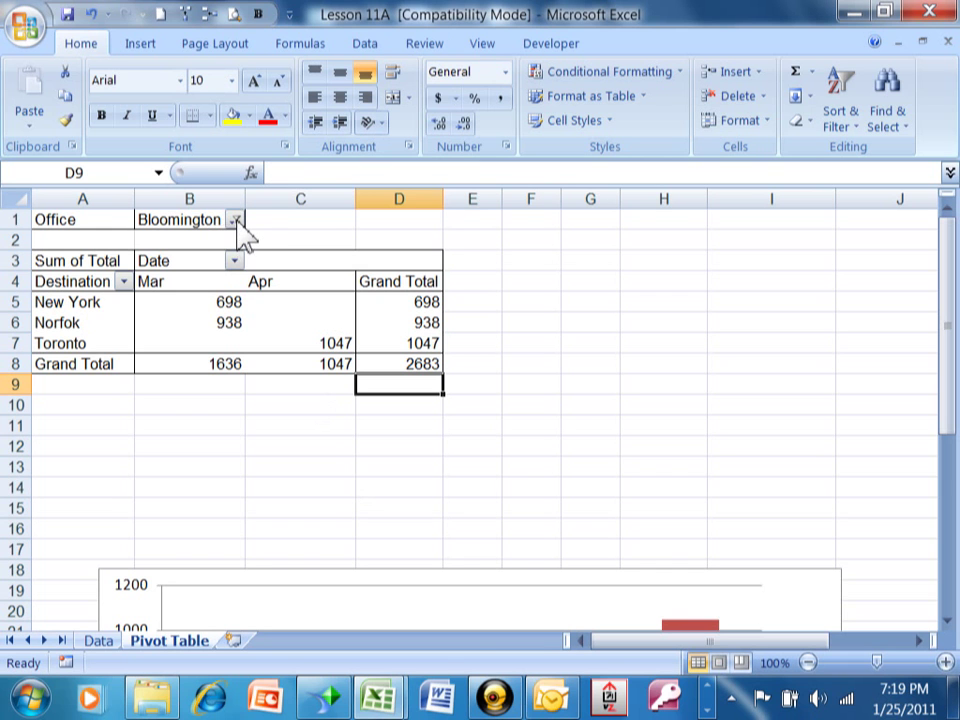
left_click(229, 282)
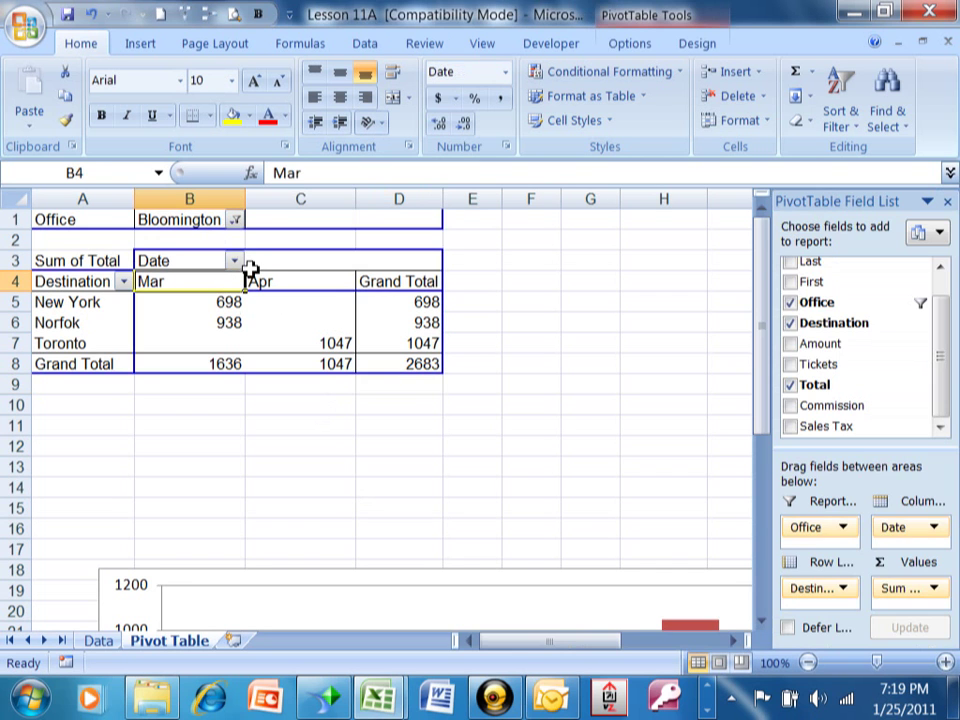
Step: Allow multiple items in the Office filter and show Bloomington, Brooklyn Center, Duluth and Edina together
left_click(235, 220)
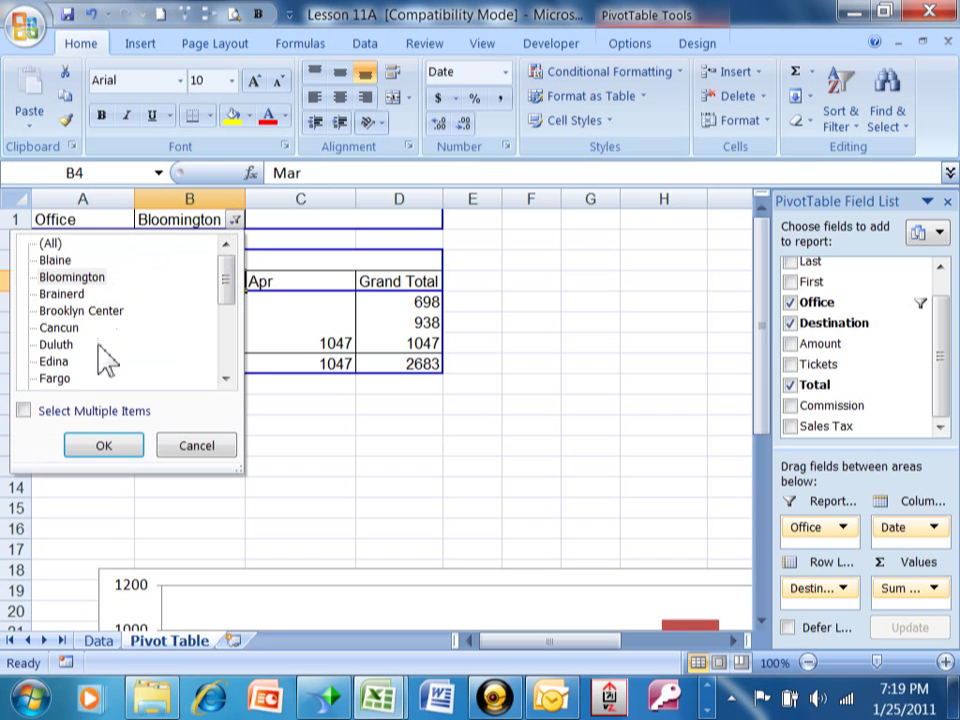
left_click(23, 411)
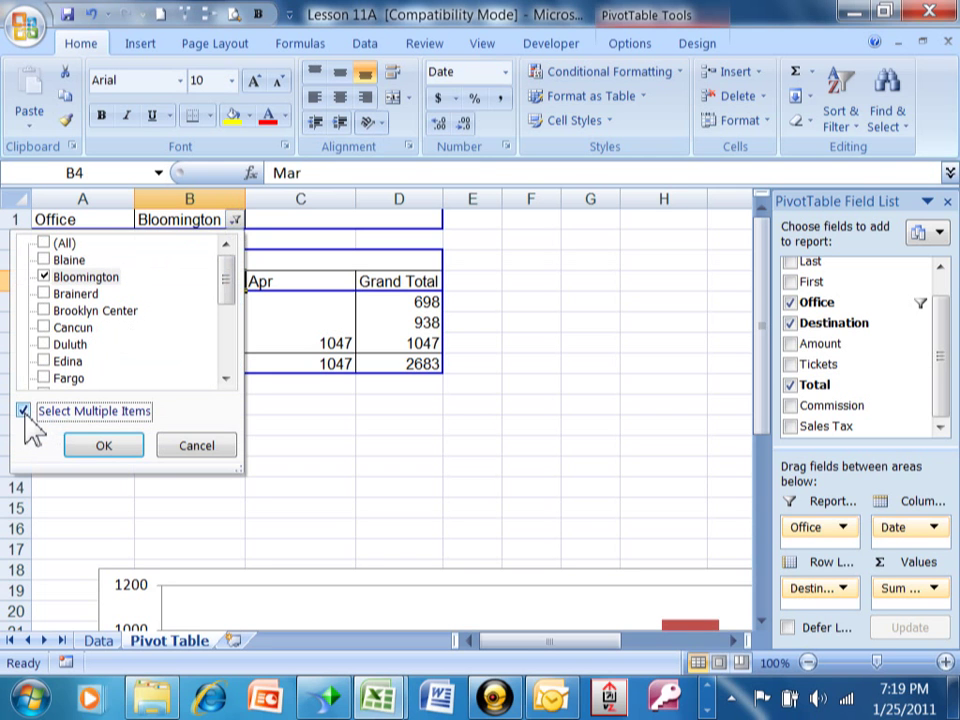
left_click(45, 311)
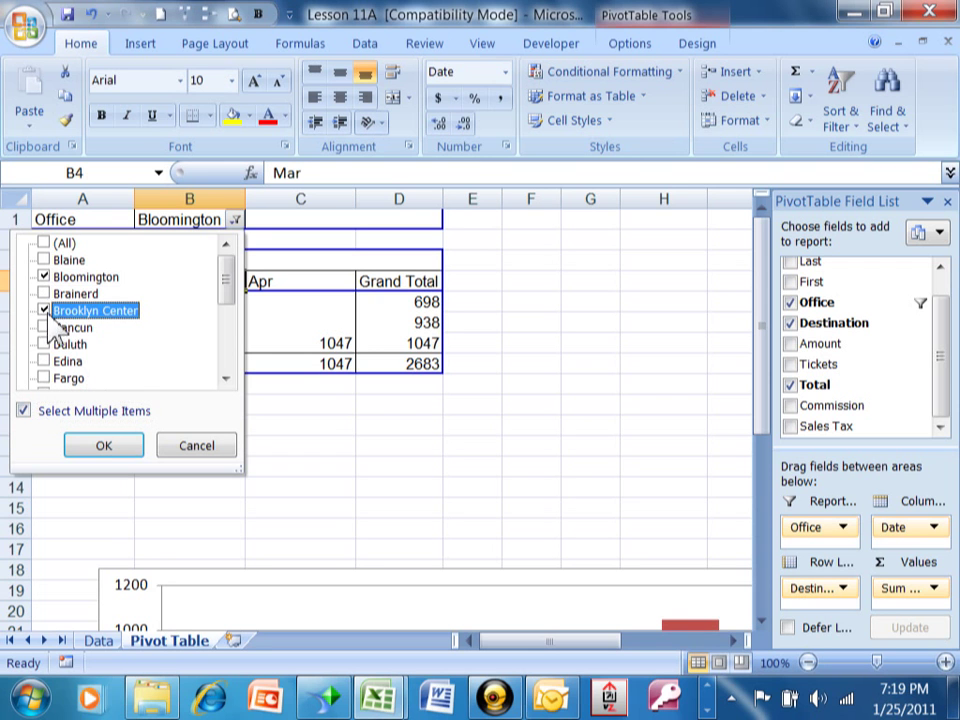
left_click(44, 327)
left_click(44, 361)
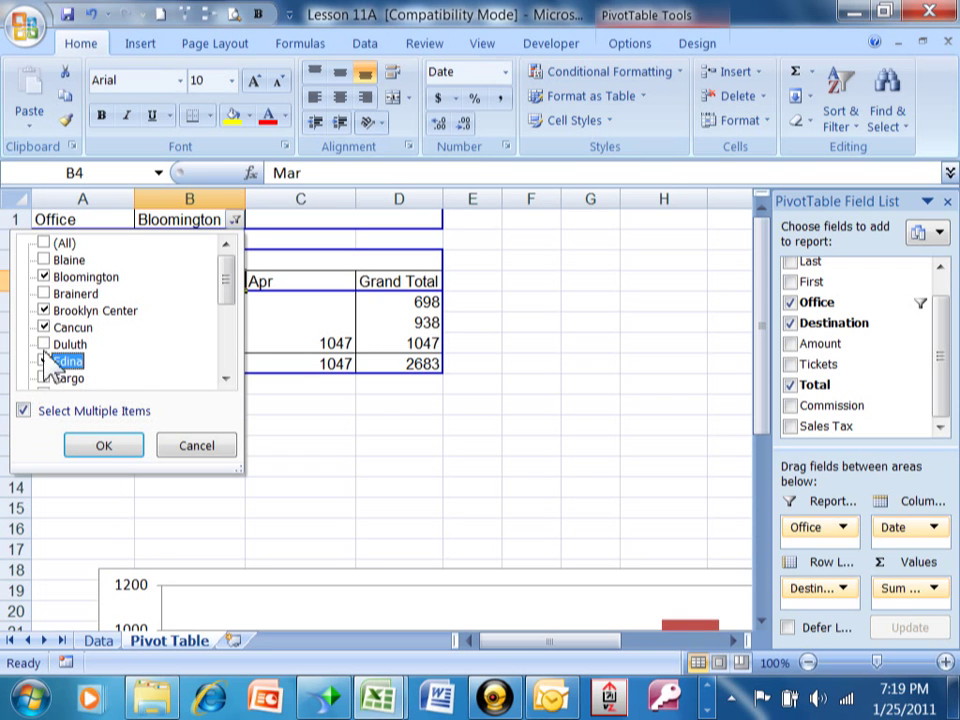
left_click(44, 344)
left_click(44, 327)
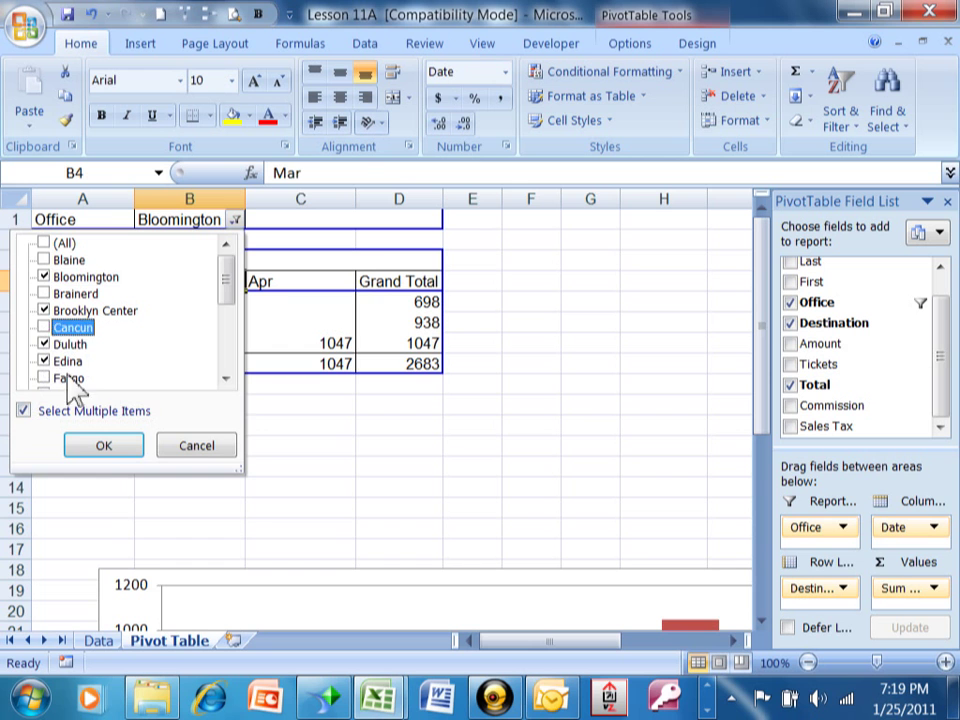
left_click(104, 446)
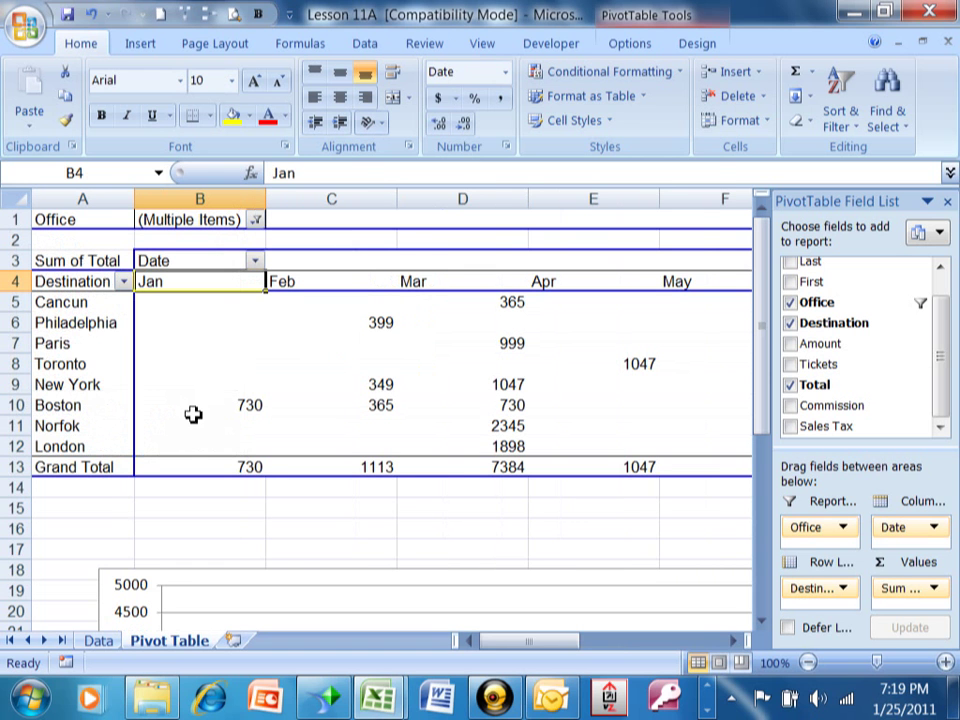
Step: Reset the Office report filter so that all offices are included
mouse_move(194, 404)
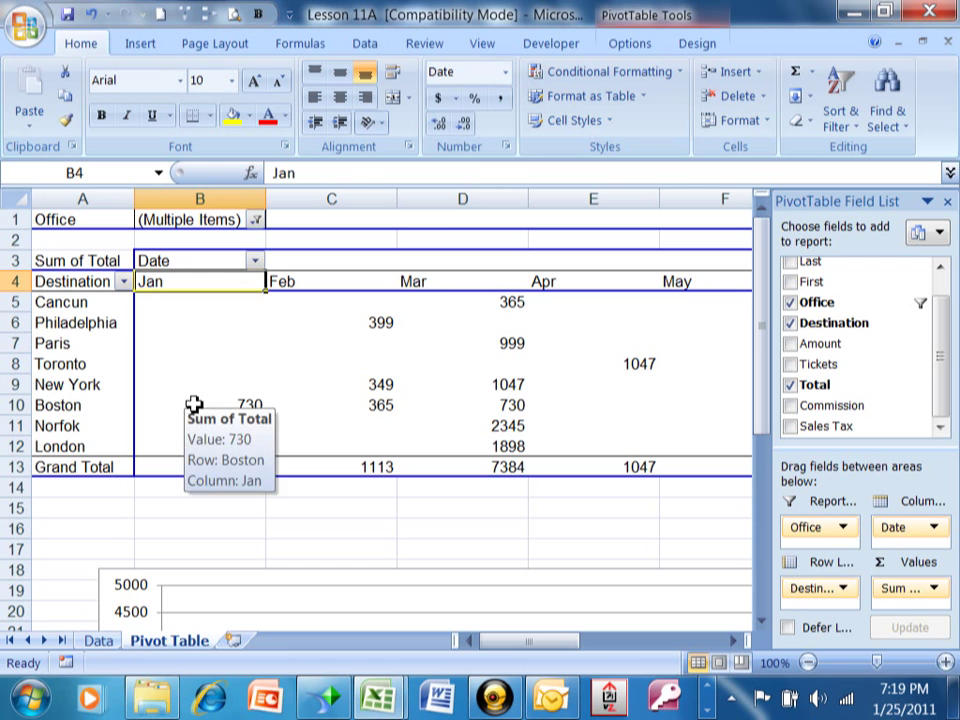
left_click(256, 219)
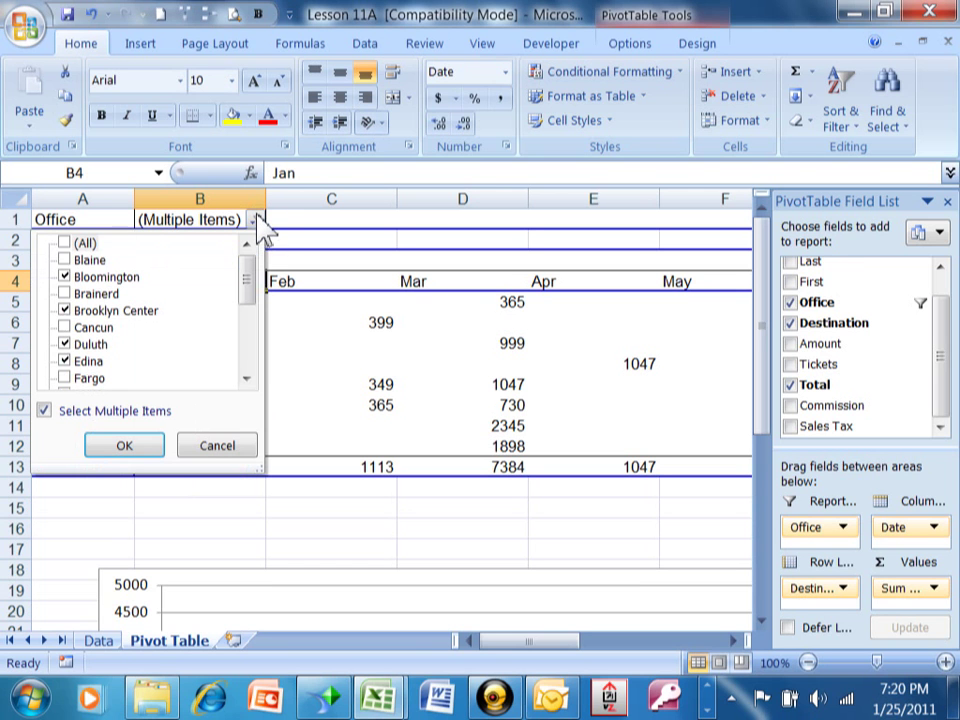
left_click(65, 244)
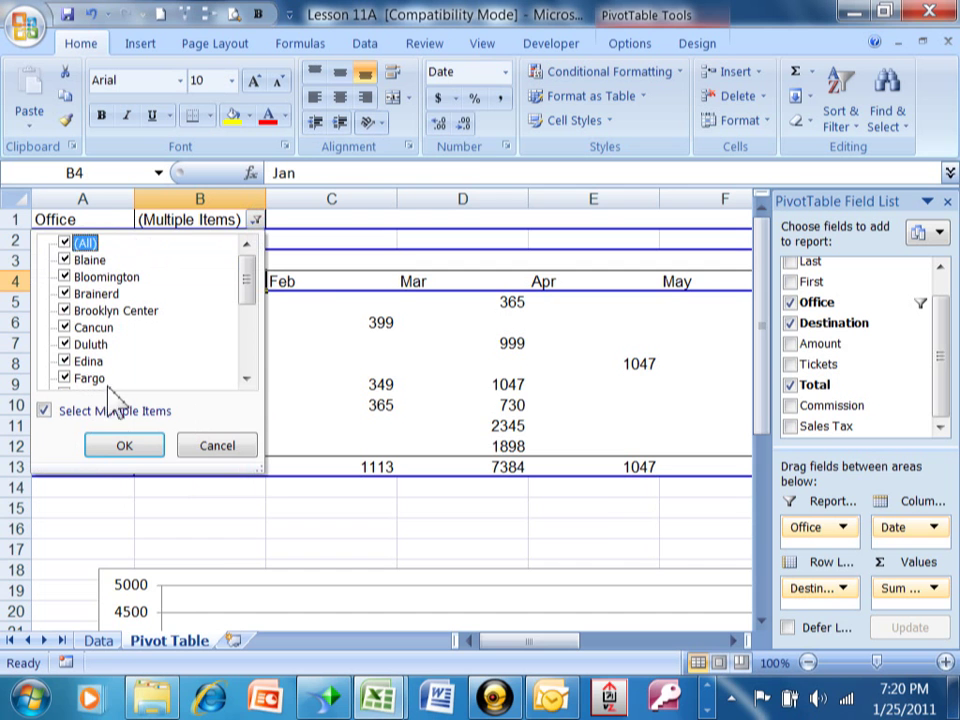
left_click(121, 448)
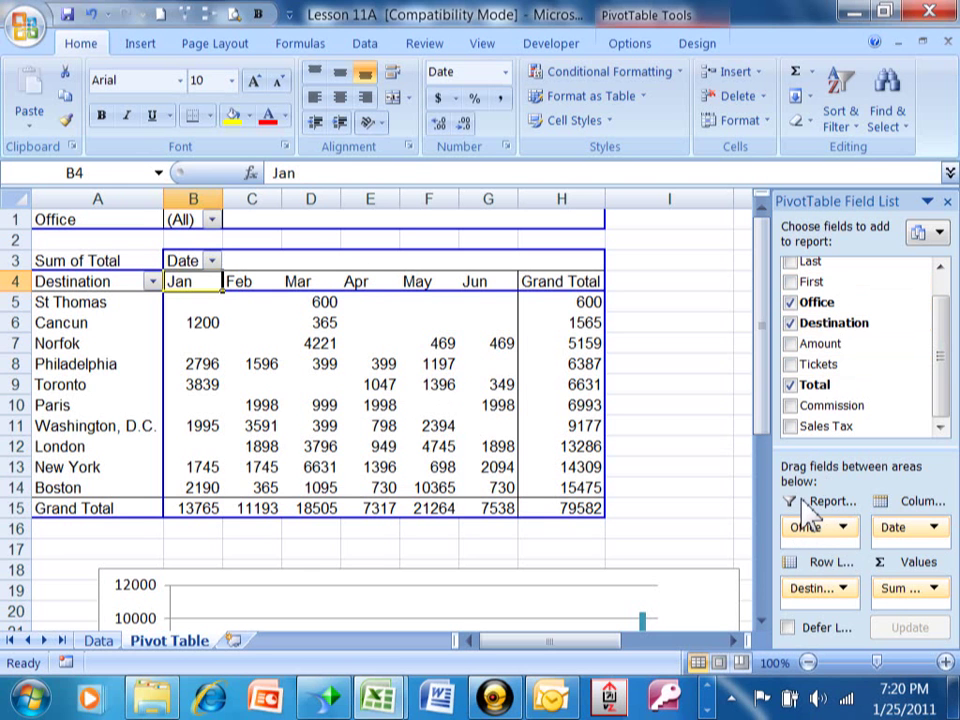
Step: Turn off multiple item selection in the Office report filter, leaving (All) selected
left_click(212, 221)
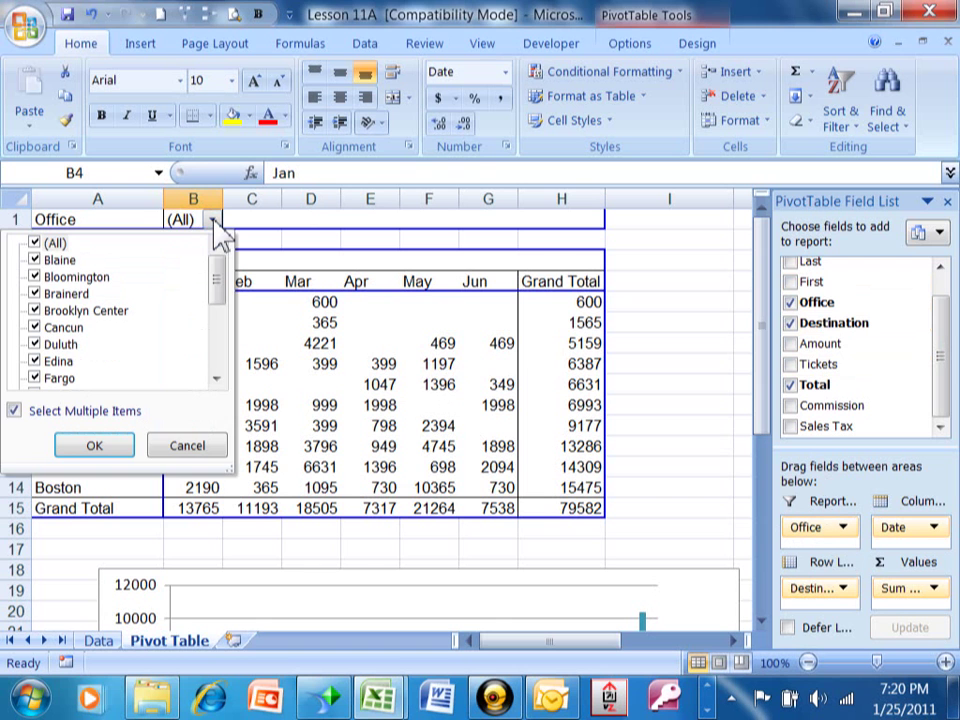
left_click(216, 228)
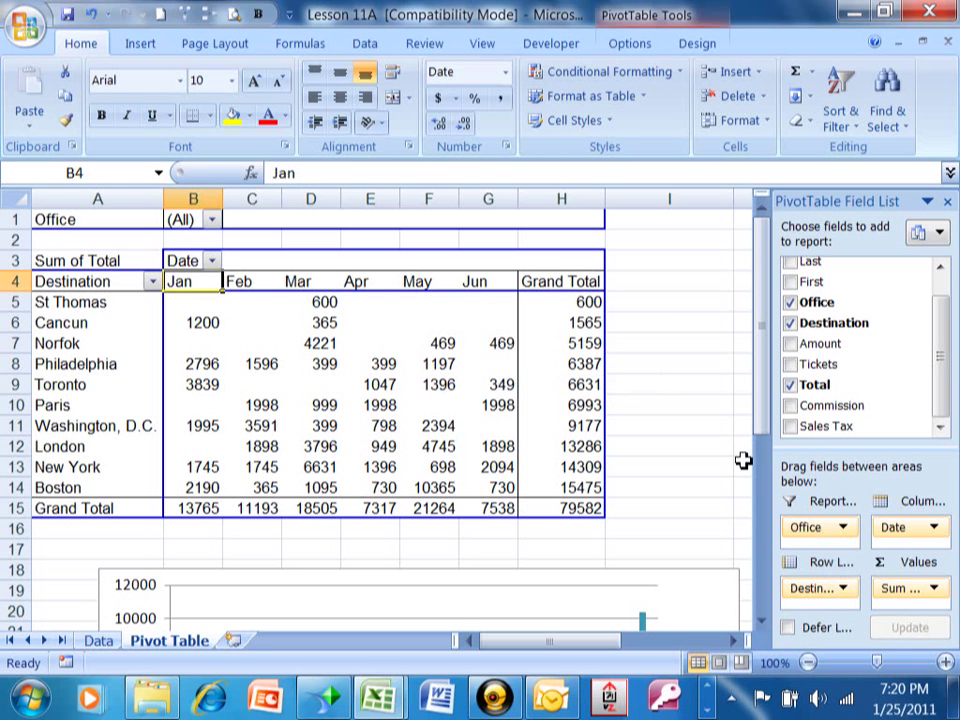
mouse_move(522, 368)
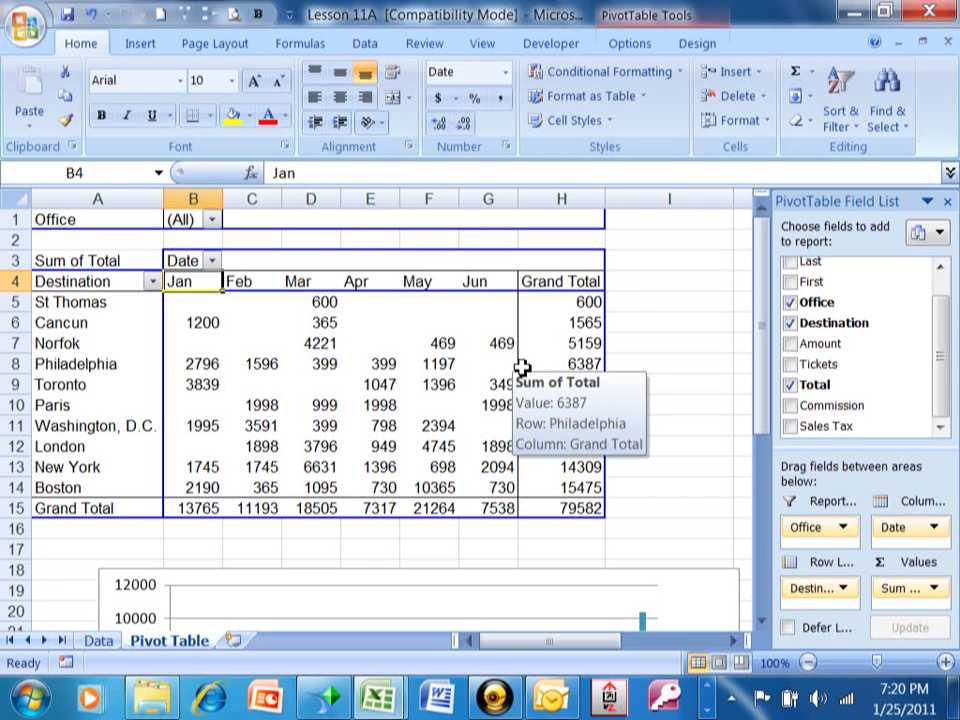
left_click(213, 220)
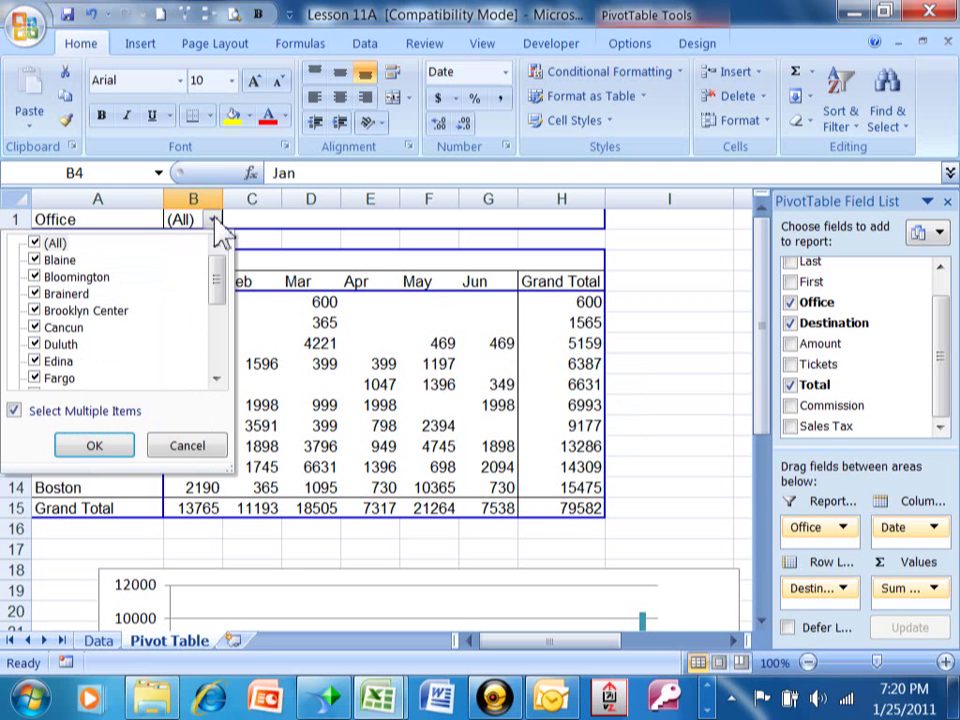
left_click(35, 243)
left_click(35, 243)
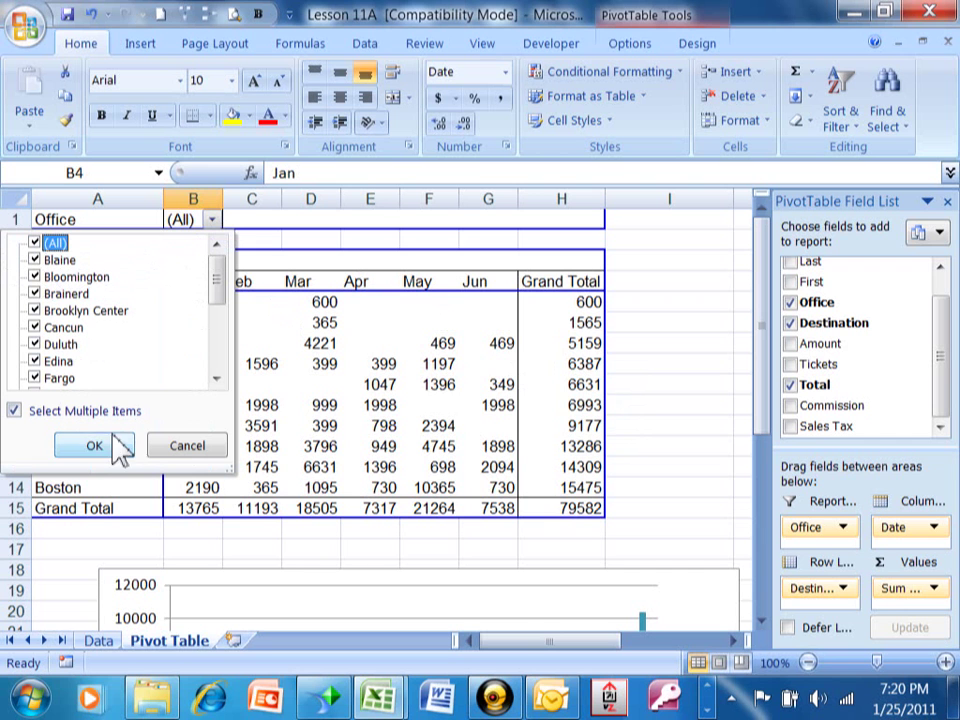
left_click(15, 411)
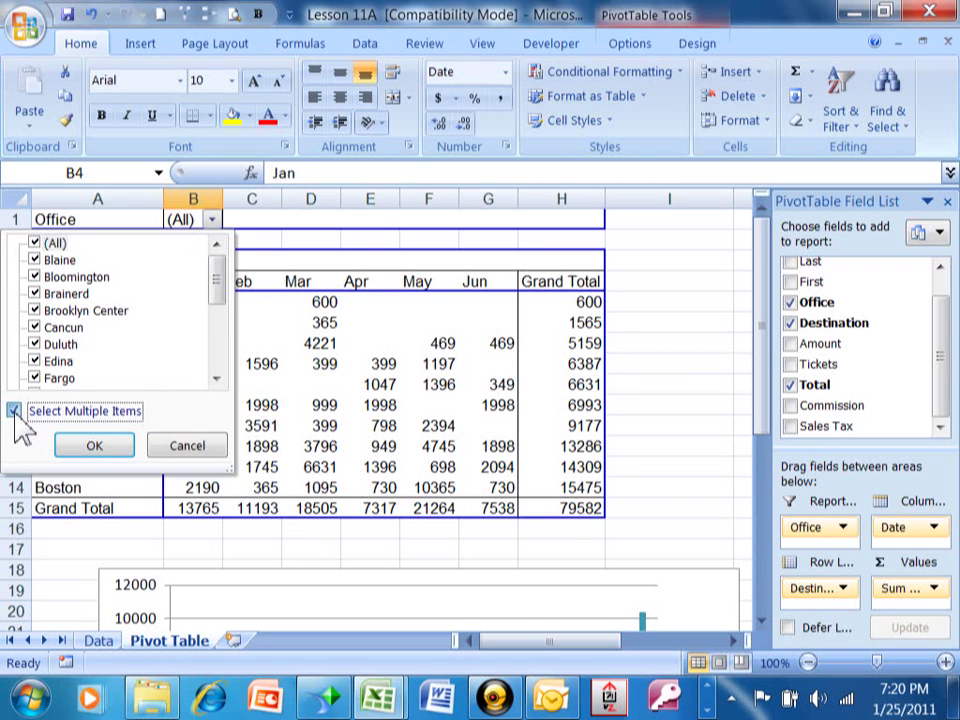
left_click(15, 411)
left_click(92, 446)
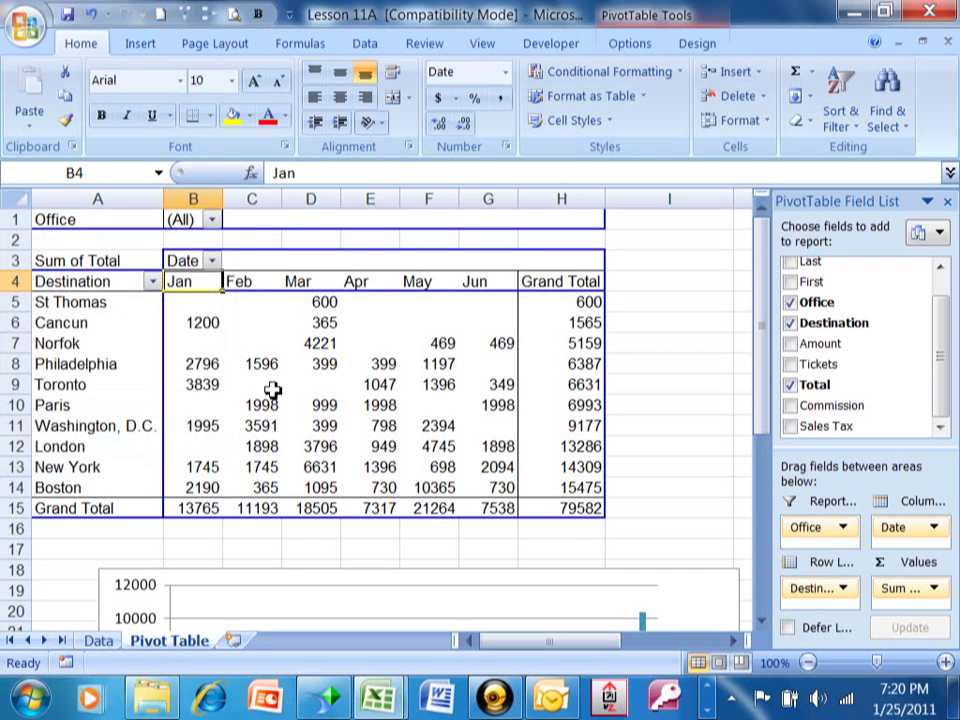
Step: Filter the pivot table to the Brooklyn Center office alone, and restore the filter to (All)
left_click(211, 219)
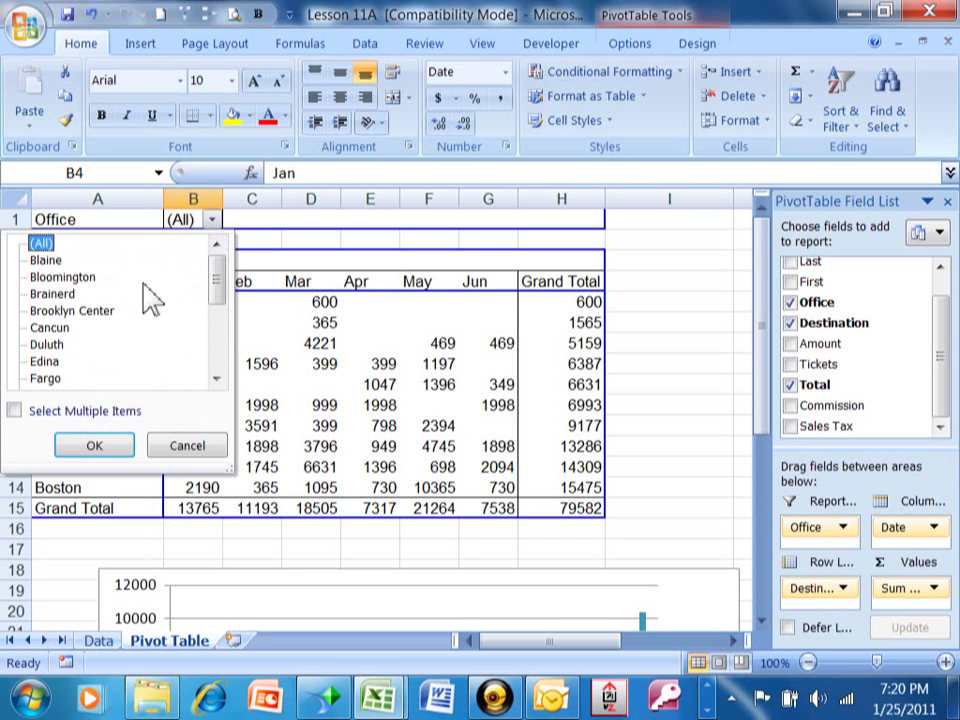
left_click(55, 311)
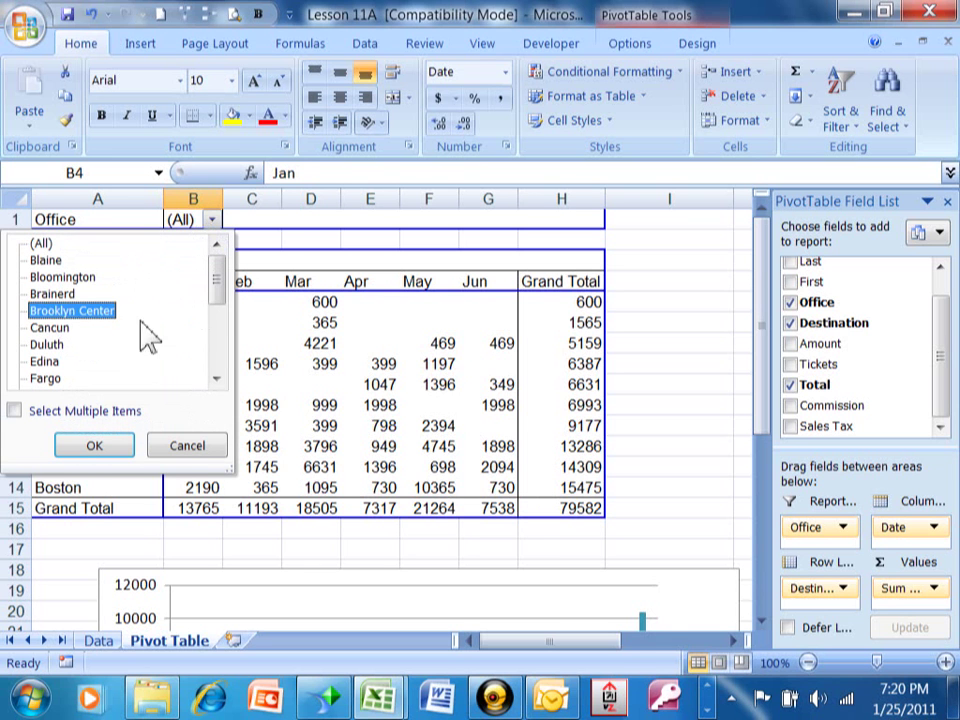
left_click(116, 450)
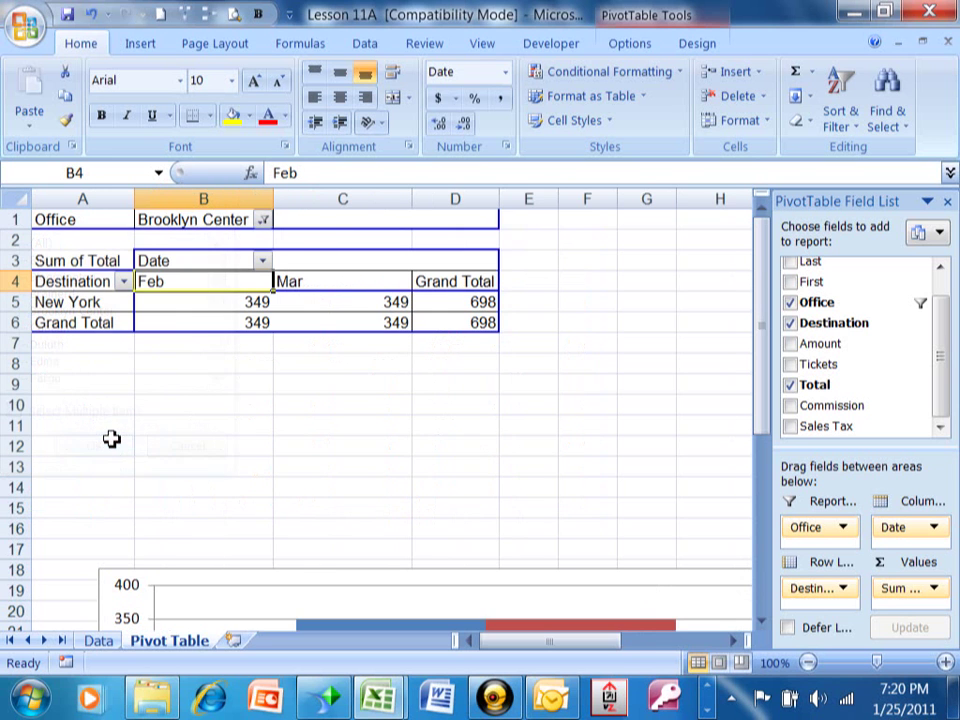
left_click(262, 220)
left_click(77, 244)
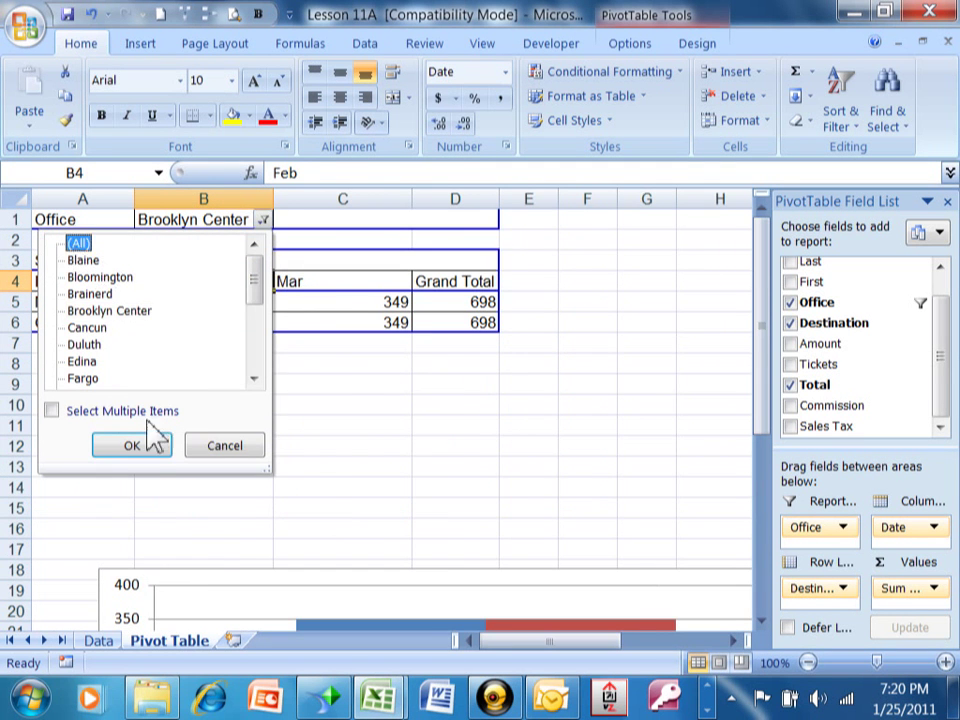
left_click(150, 447)
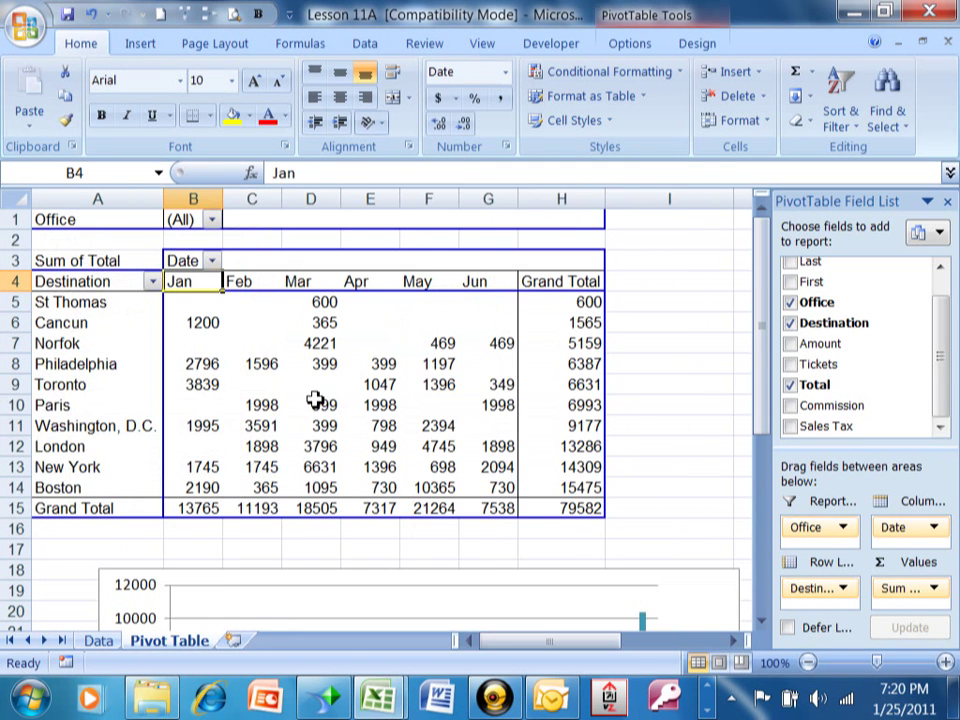
Step: Generate separate report filter pages from the pivot table for every item of the Office field
mouse_move(315, 400)
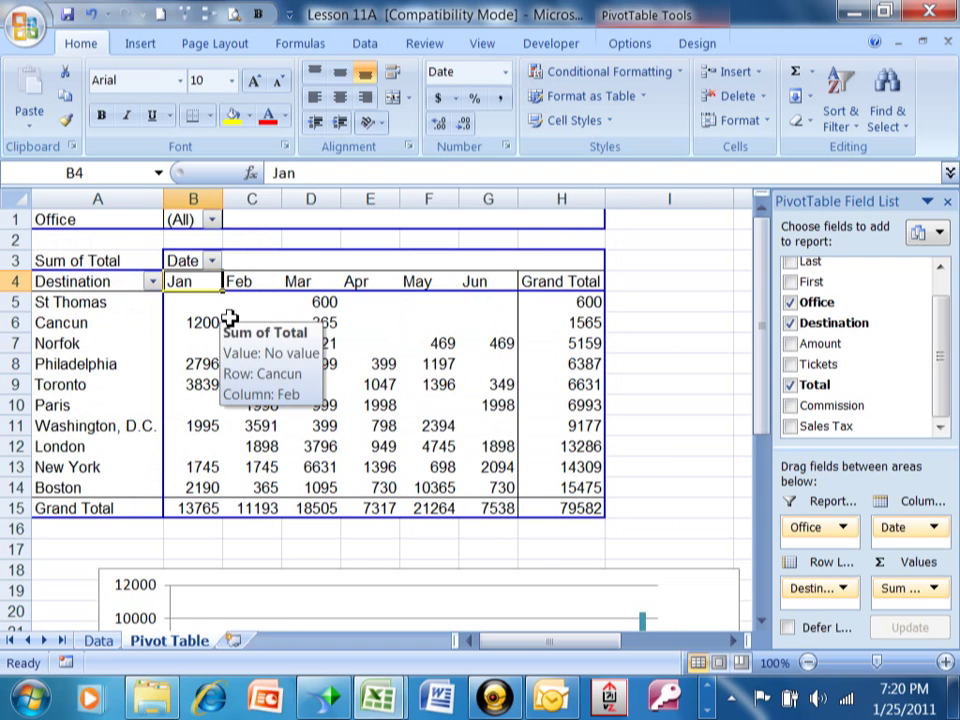
mouse_move(248, 345)
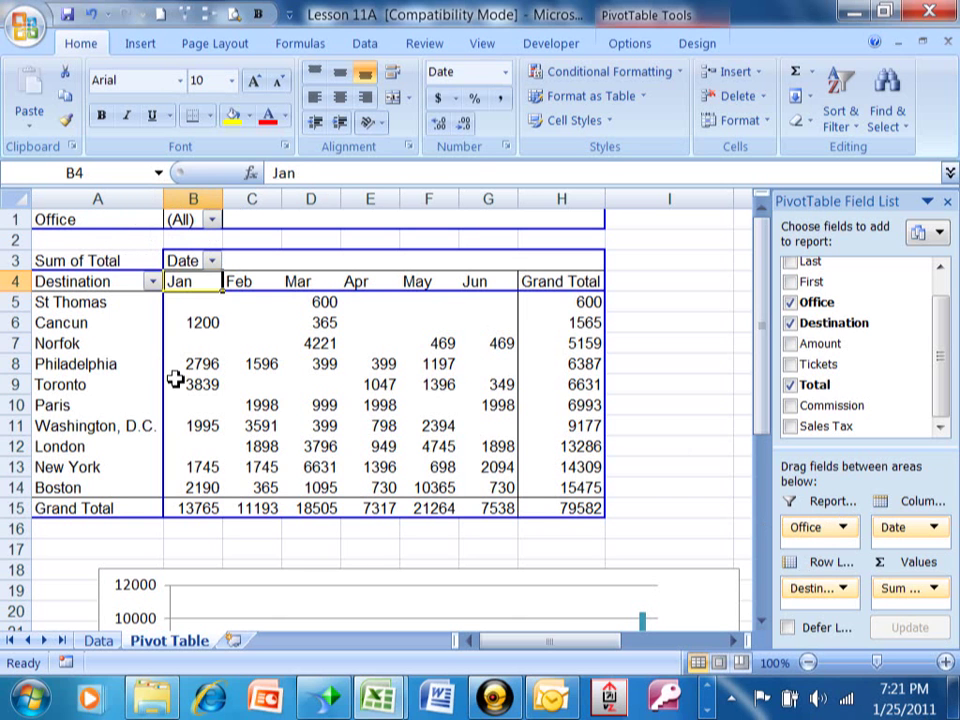
left_click(210, 362)
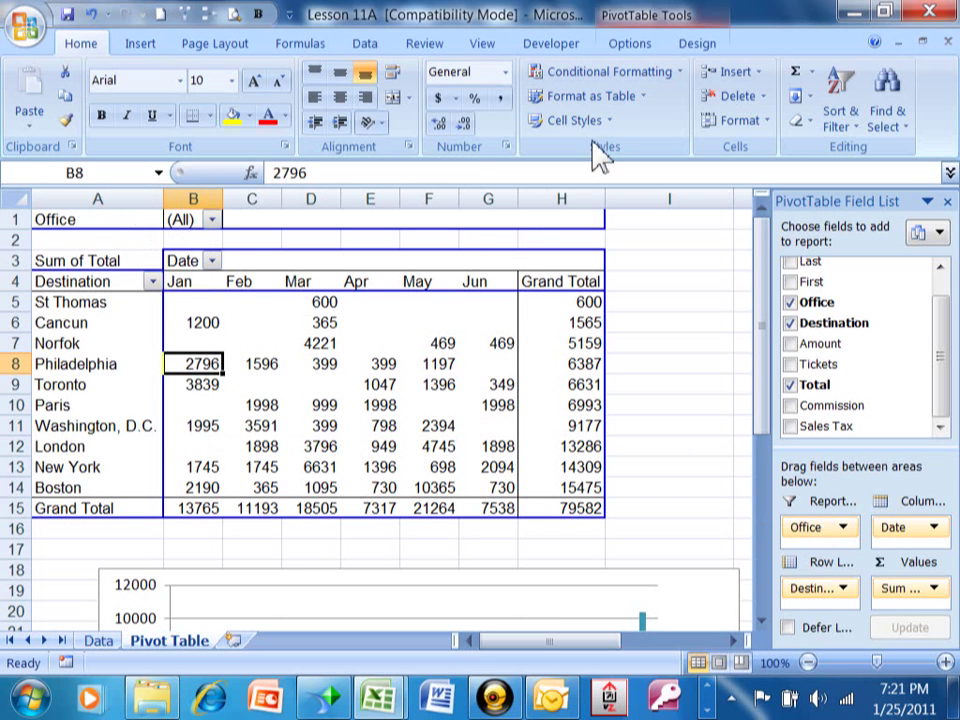
left_click(634, 44)
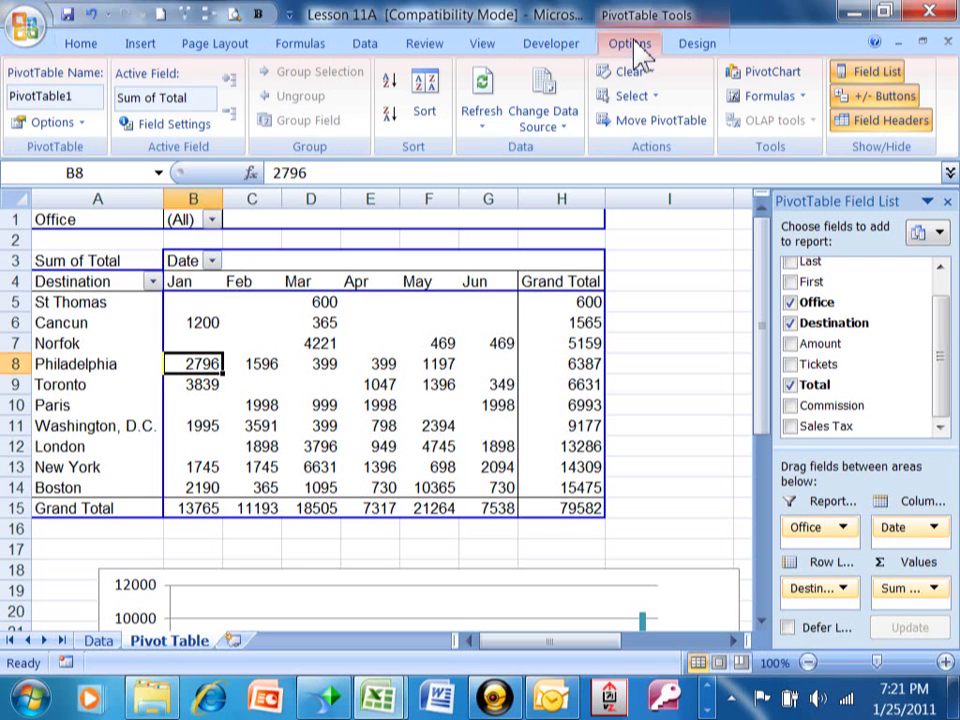
left_click(84, 123)
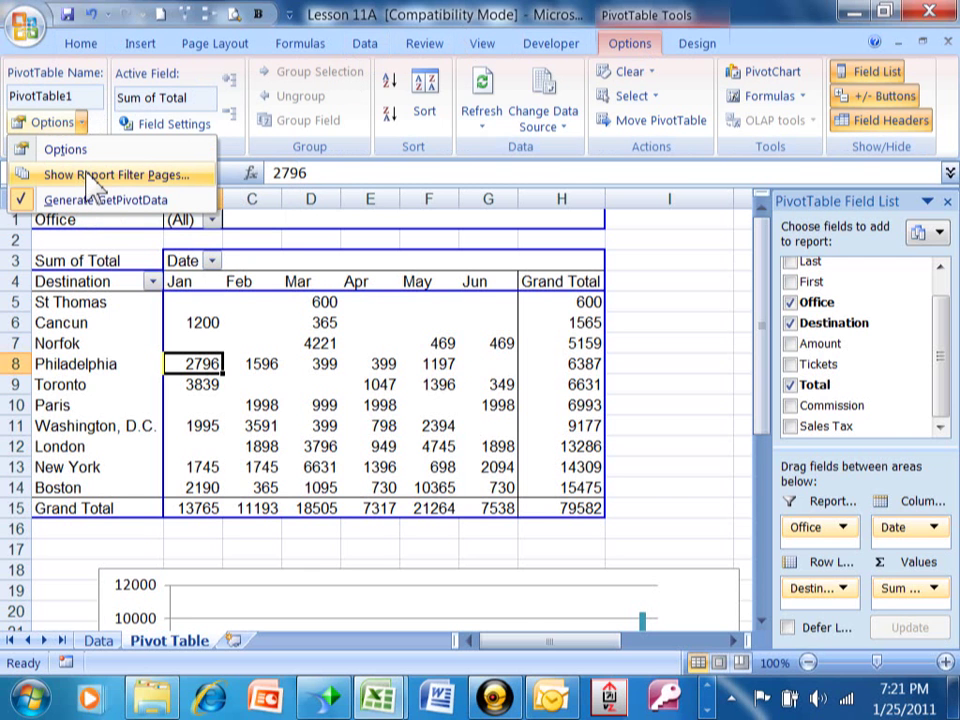
left_click(92, 176)
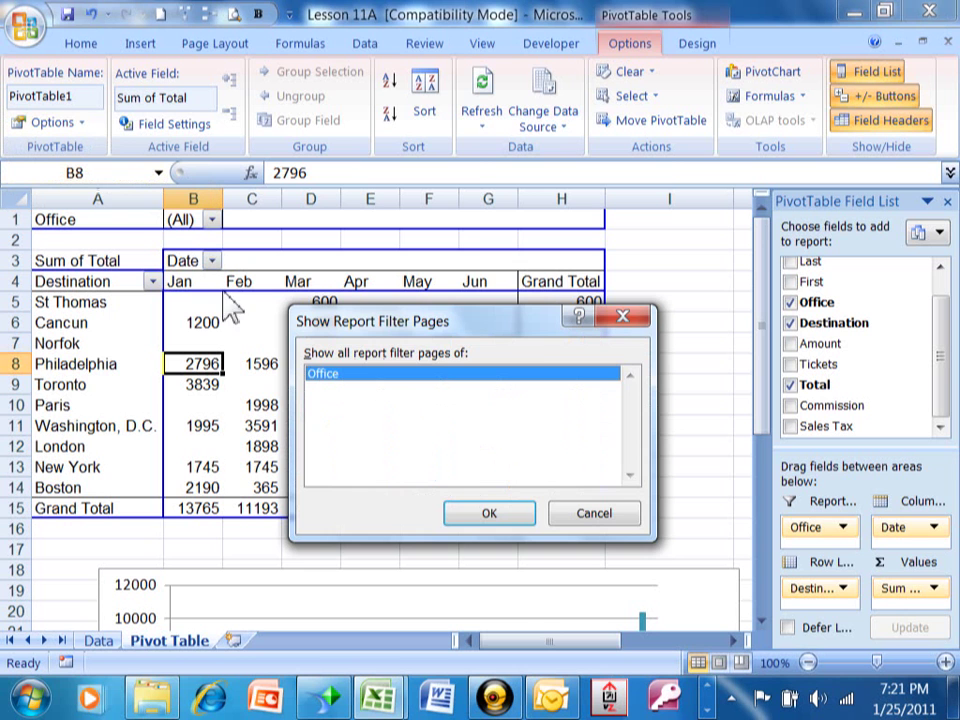
left_click_drag(467, 308, 468, 177)
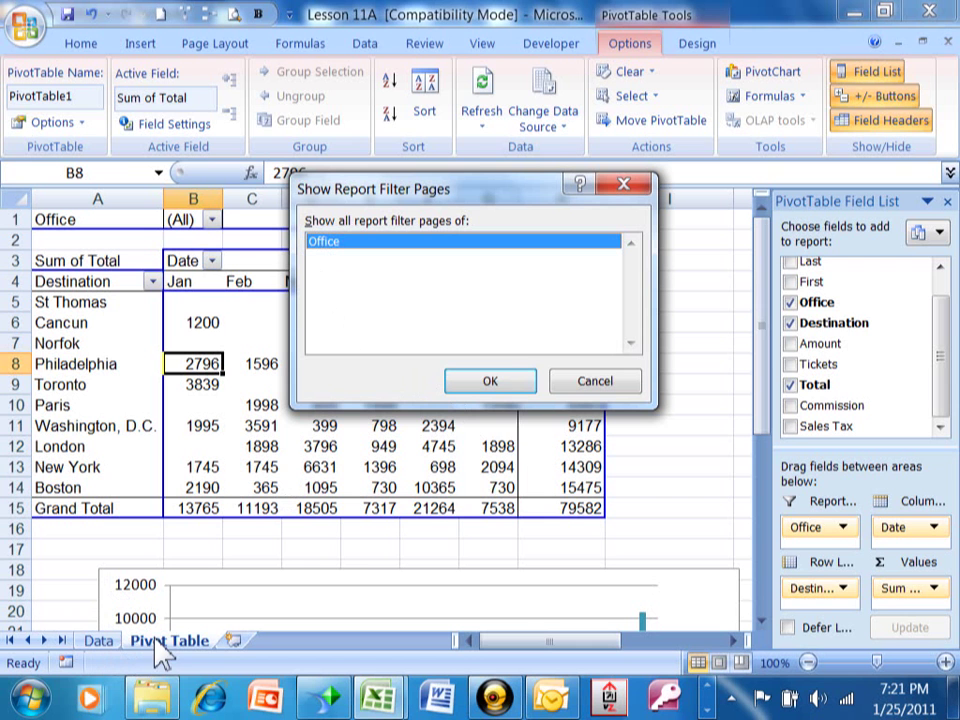
left_click(494, 380)
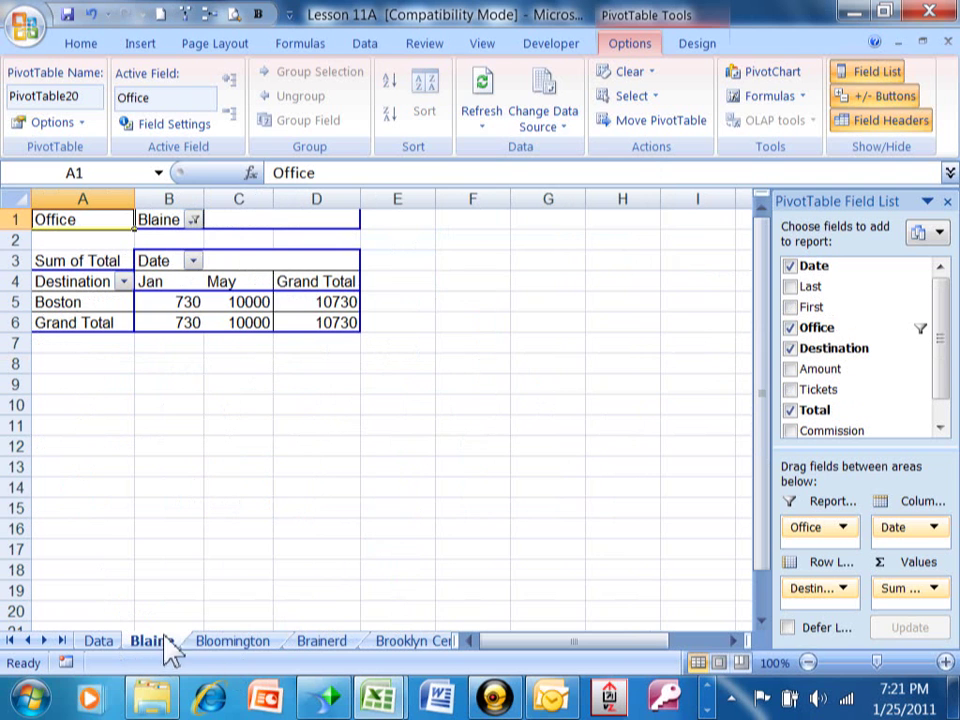
Step: Look through the generated office sheets one after another from Bloomington to St. Peter, and return to the Pivot Table sheet
left_click(217, 650)
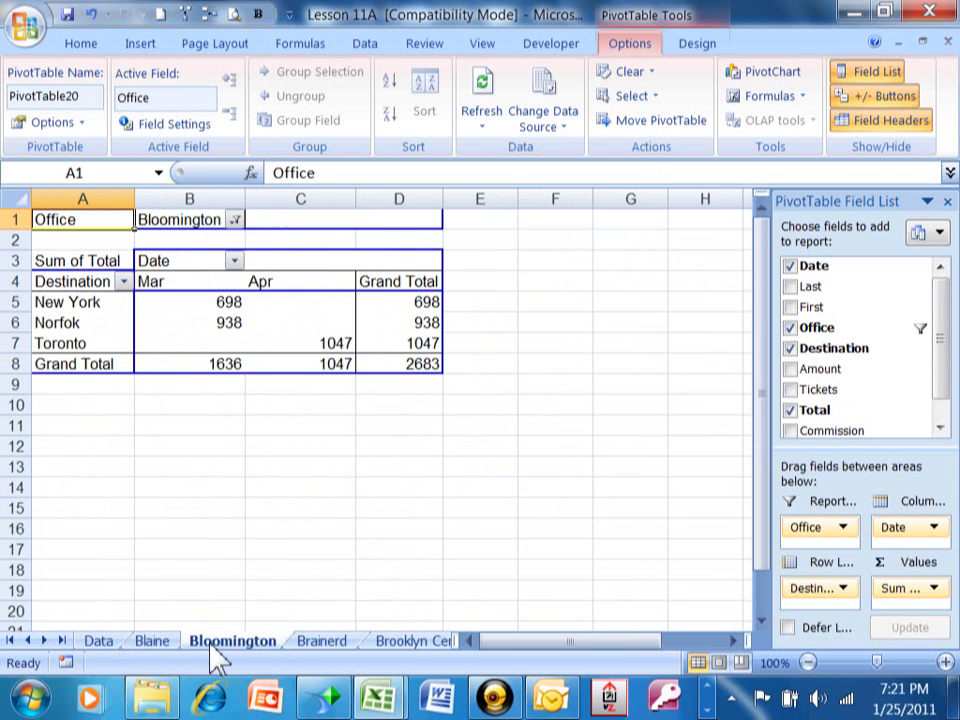
left_click(322, 642)
left_click(413, 645)
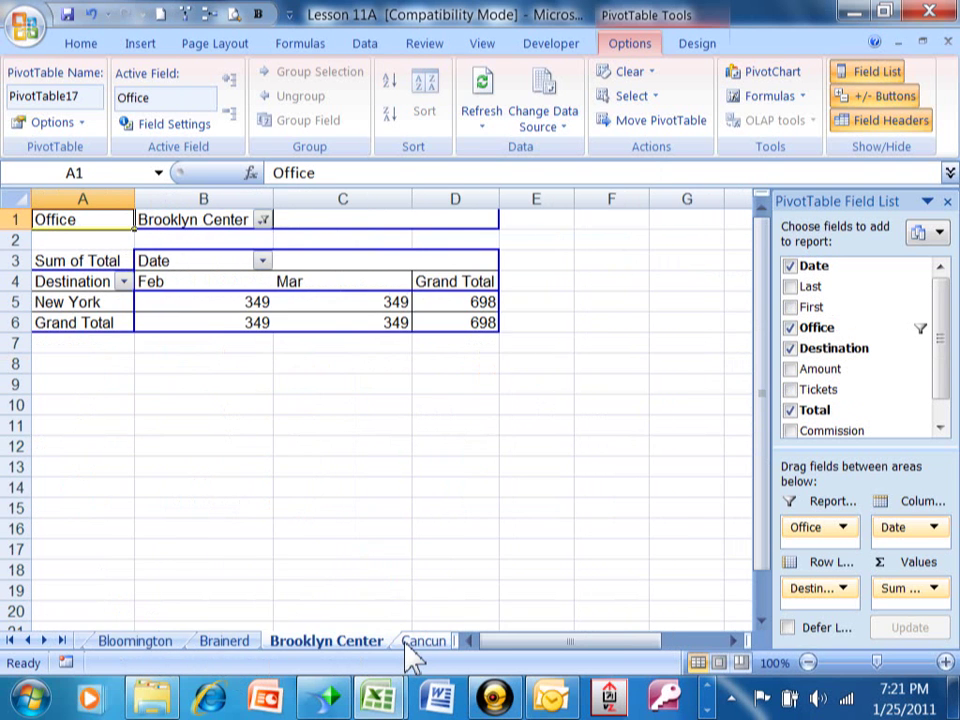
left_click(428, 643)
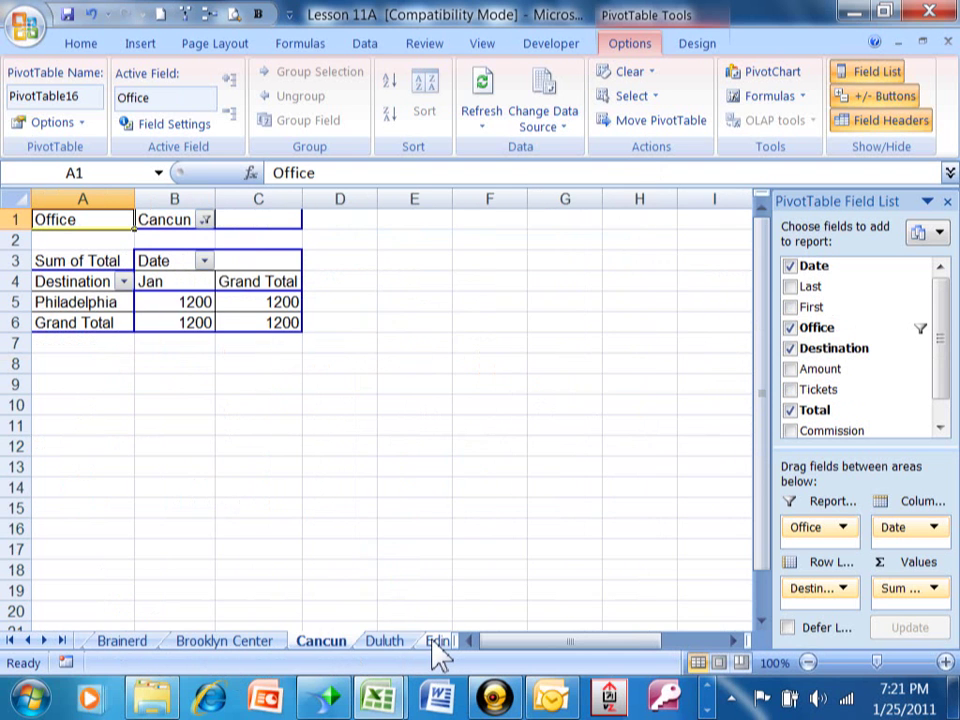
left_click(382, 648)
left_click(436, 647)
left_click(436, 647)
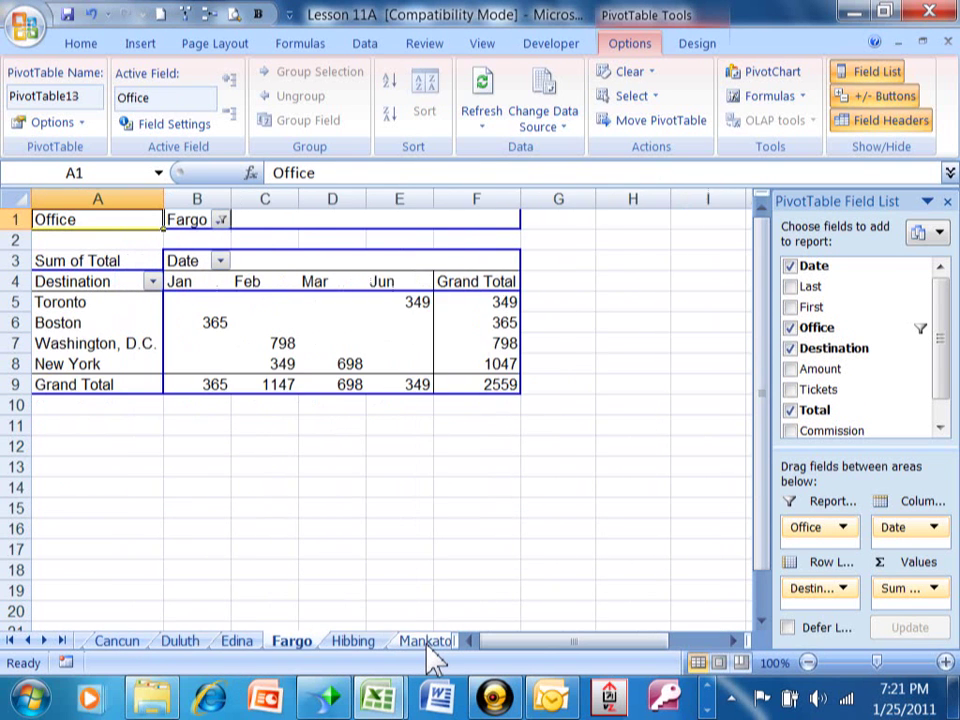
left_click(432, 647)
left_click(434, 647)
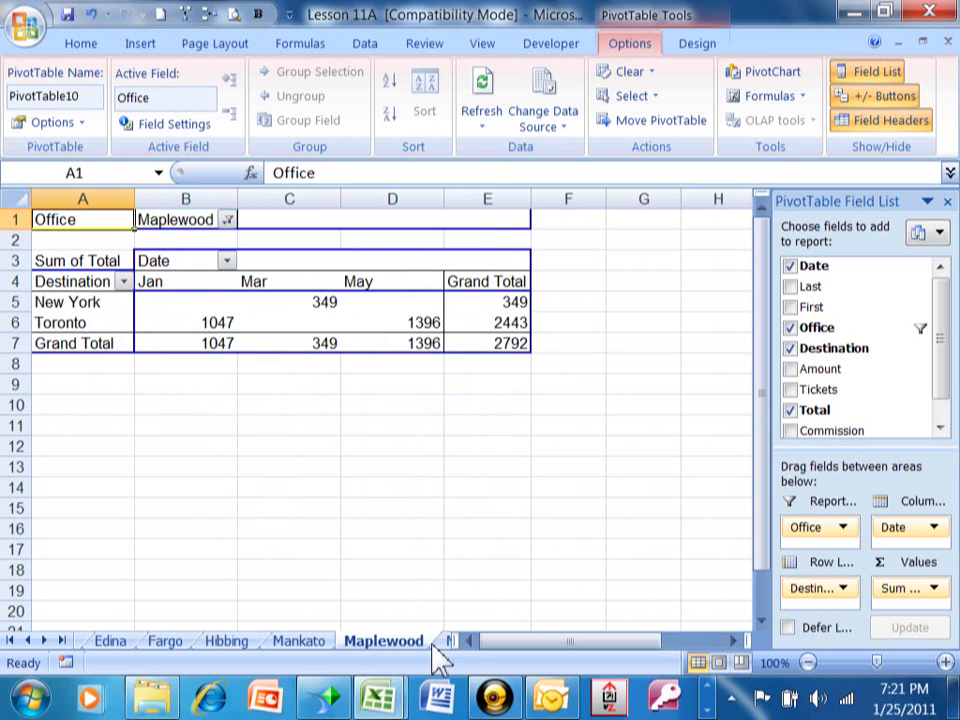
left_click(434, 647)
left_click(434, 647)
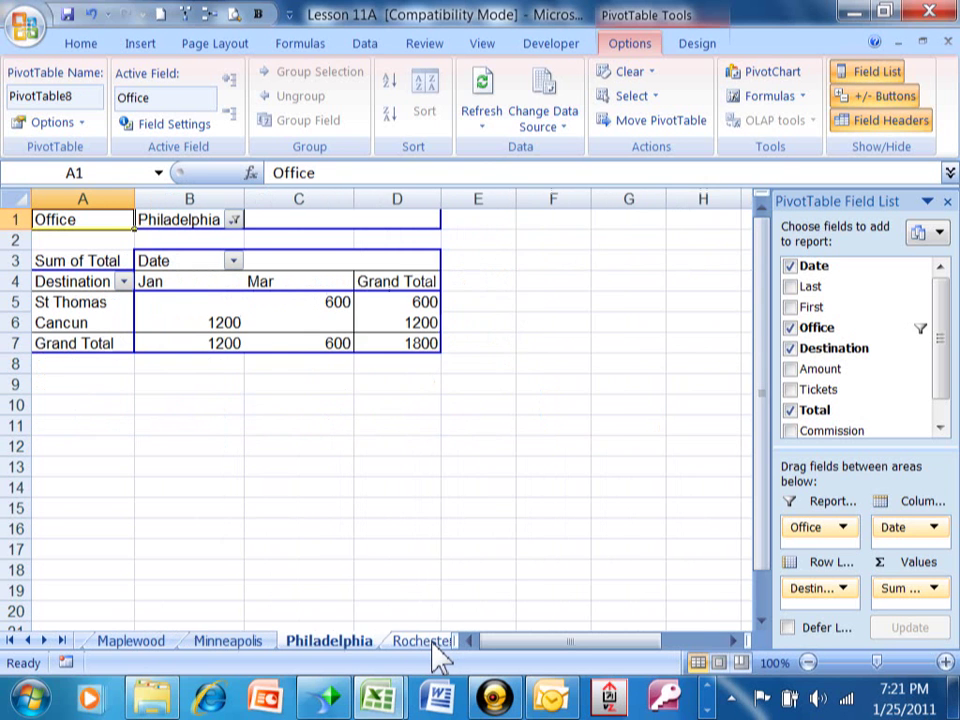
left_click(434, 647)
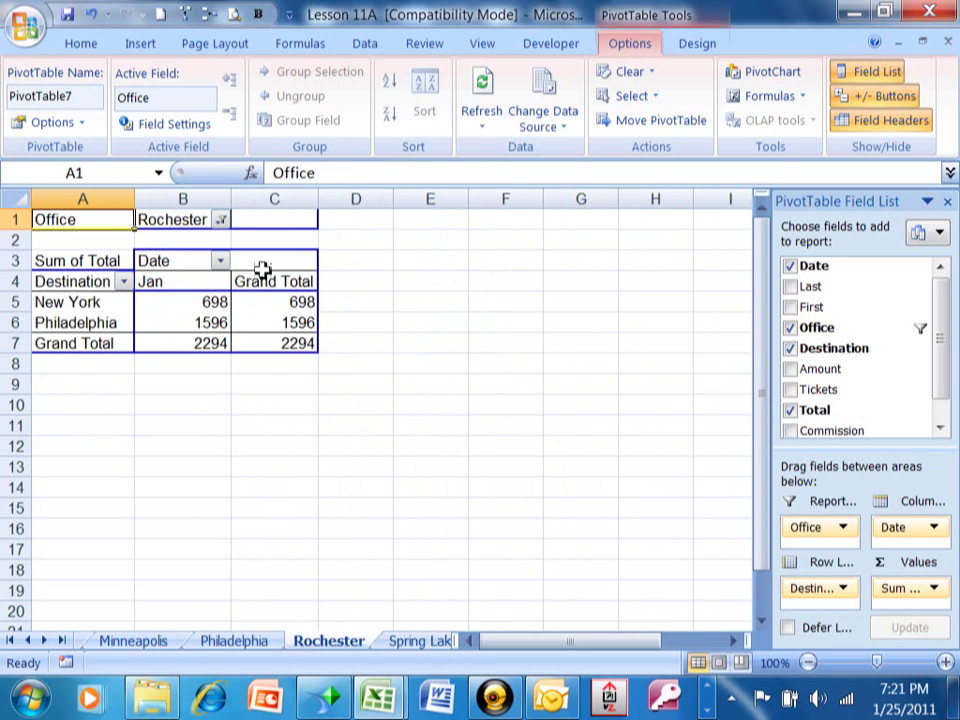
left_click(410, 643)
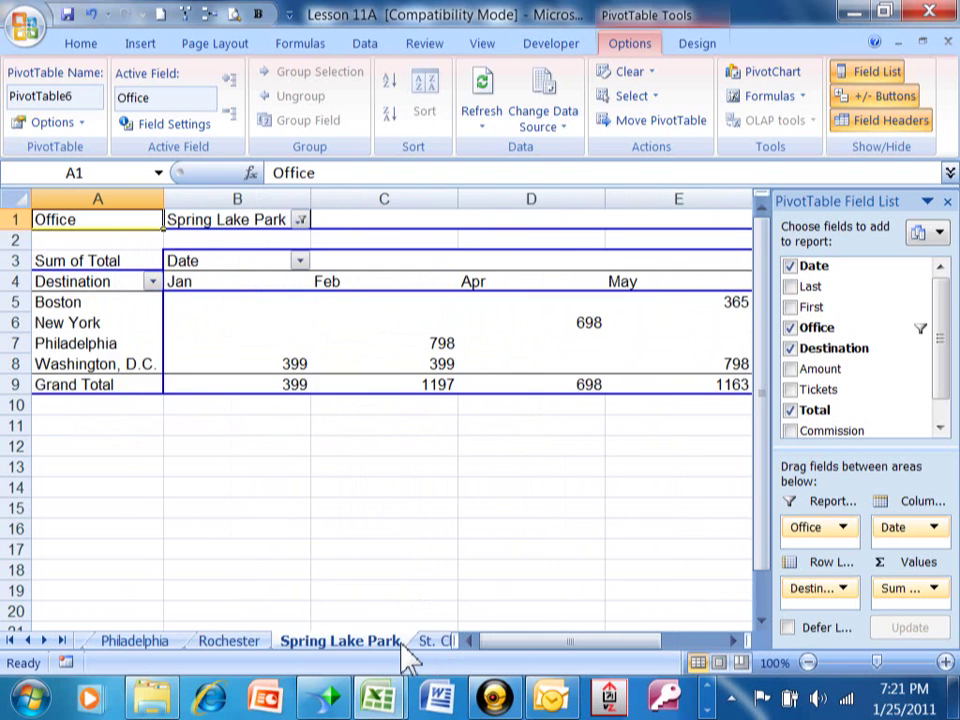
left_click(430, 646)
left_click(424, 645)
left_click(425, 647)
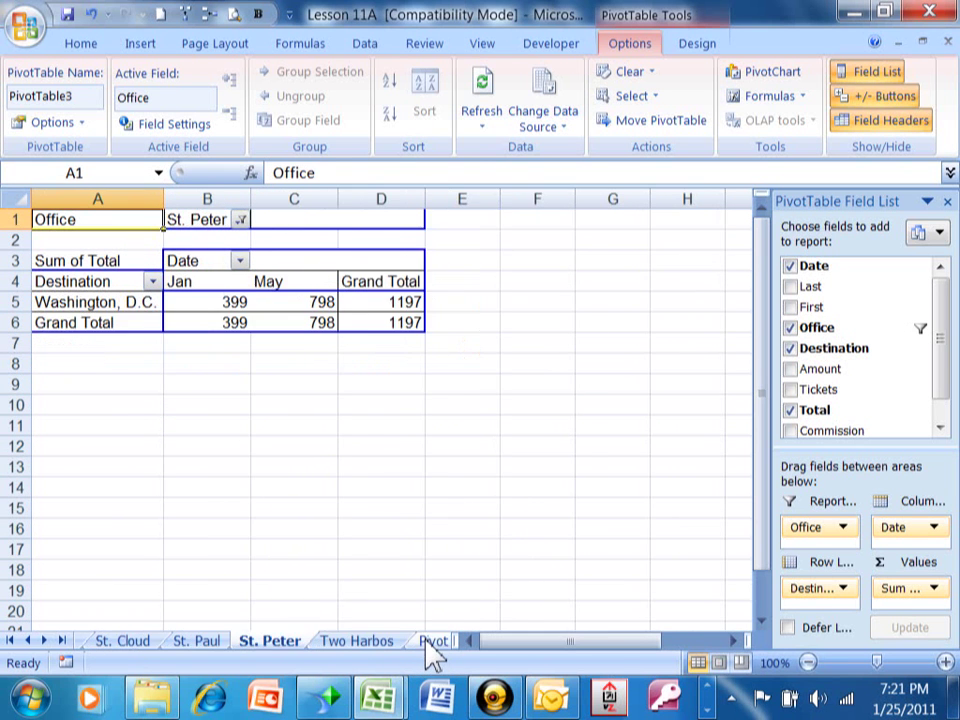
left_click(429, 648)
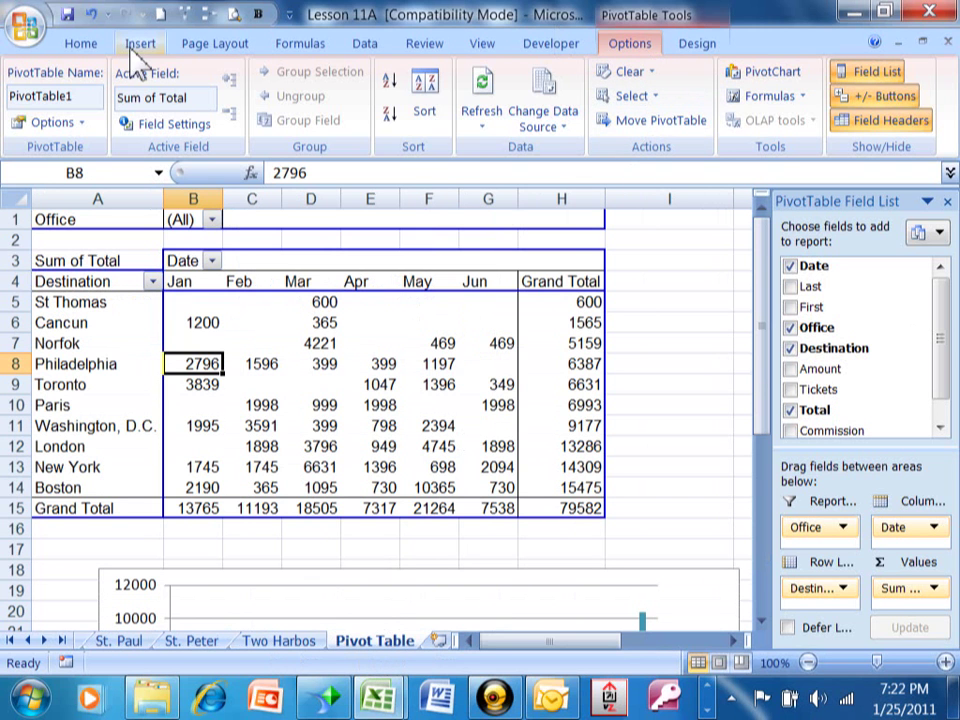
Step: Review the Show Report Filter Pages dialog for the Office field and close it without generating pages
left_click(82, 123)
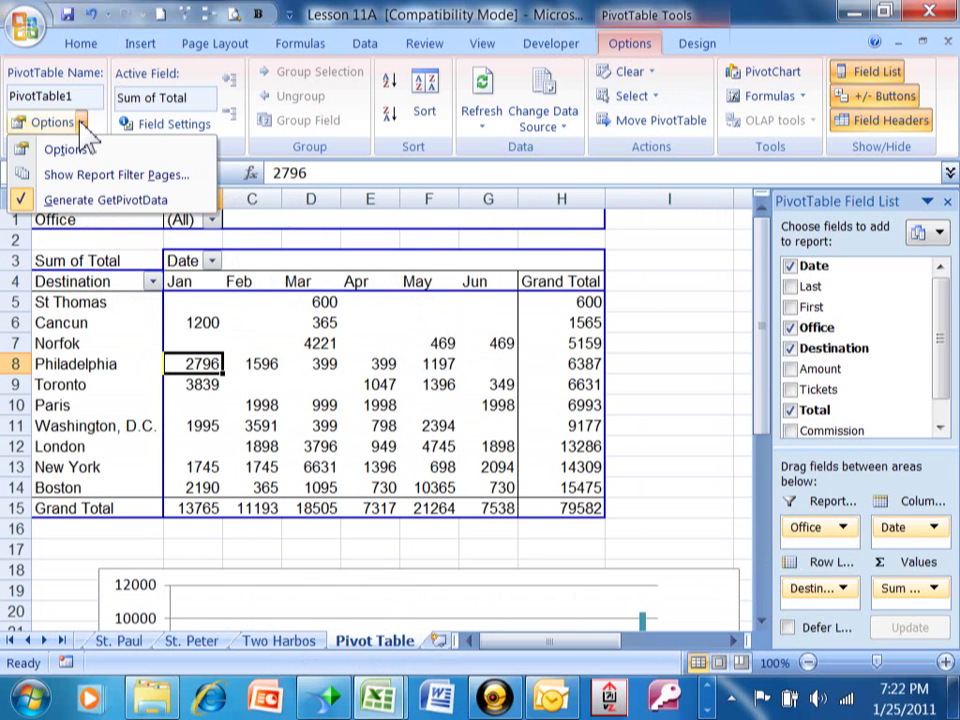
left_click(106, 180)
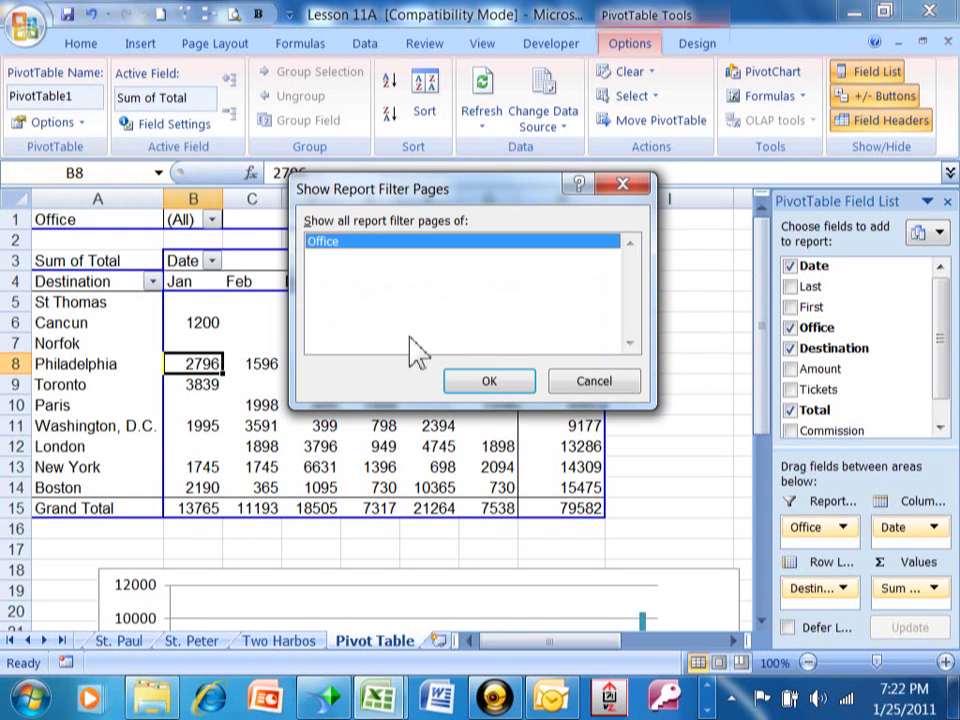
left_click(592, 386)
Step: View the Two Harbos, St. Peter and St. Paul office sheets, ending on the St. Peter sheet
left_click(257, 645)
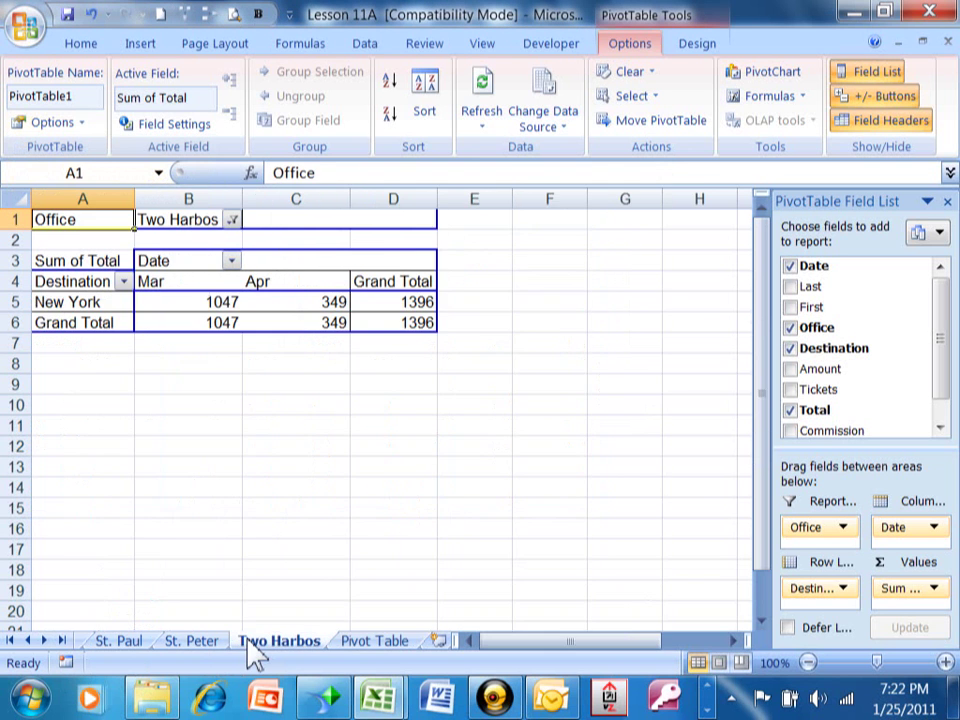
left_click(196, 646)
left_click(118, 641)
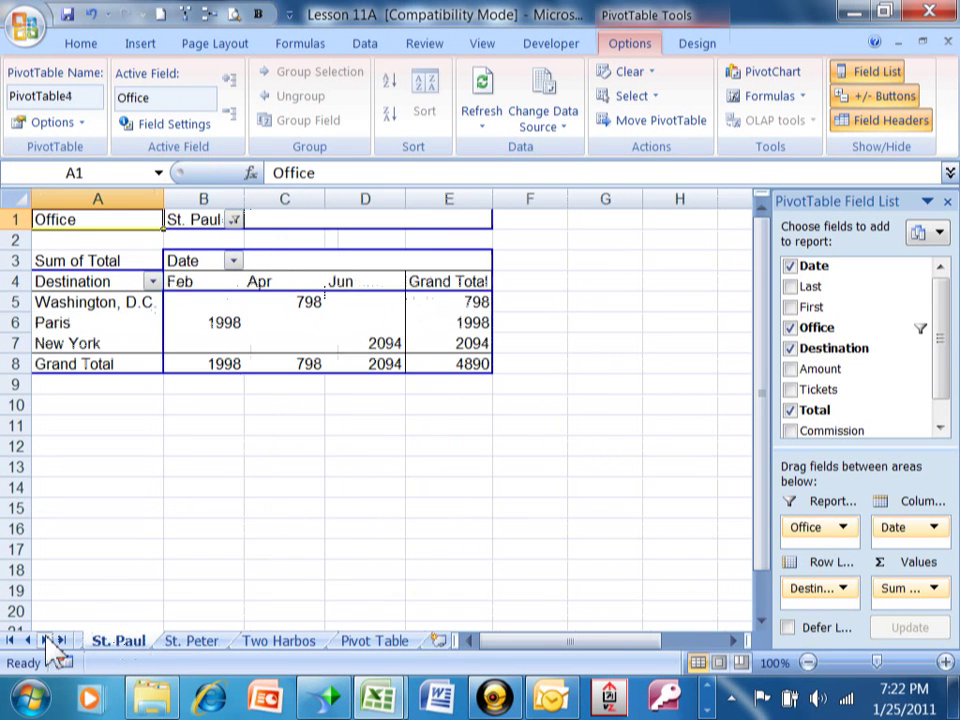
left_click(44, 640)
left_click(112, 641)
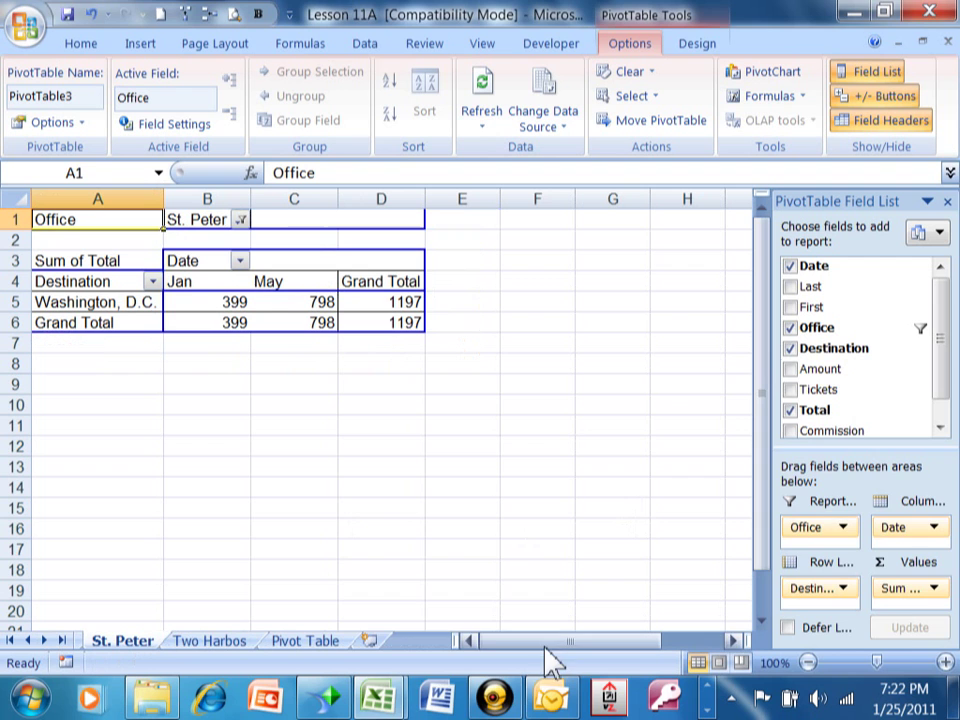
left_click(500, 698)
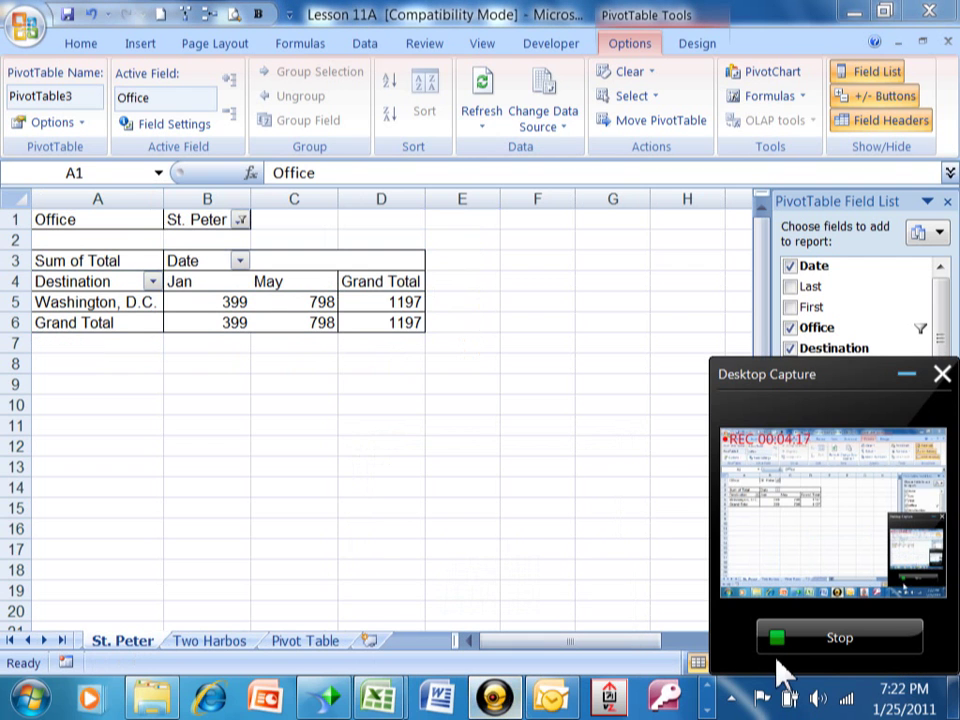